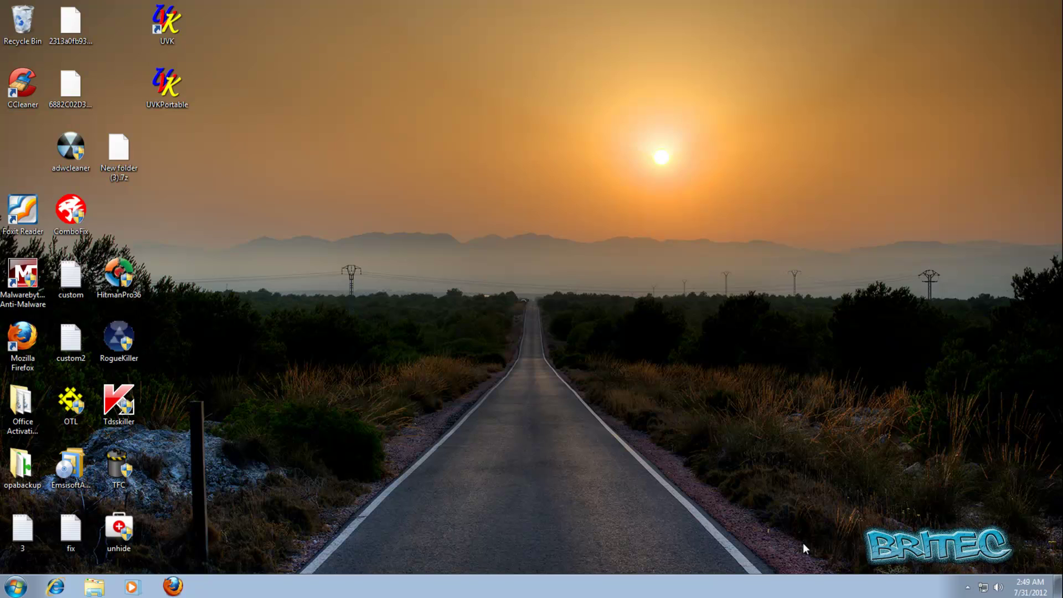
# In Firefox, Google 'malwarebytes' and open the first search result
pyautogui.click(173, 586)
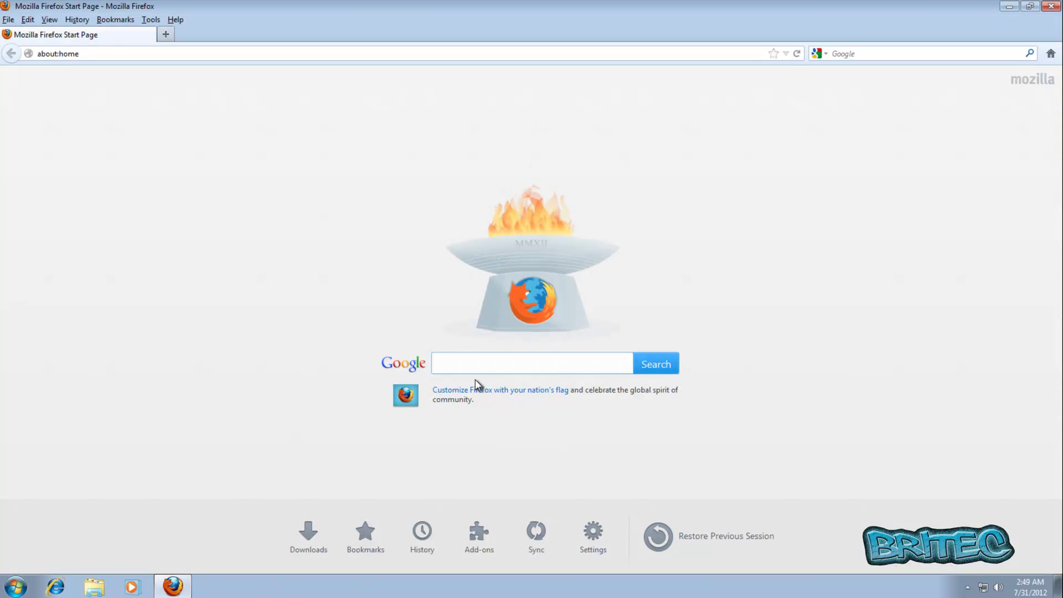
pyautogui.write('malwarebyt')
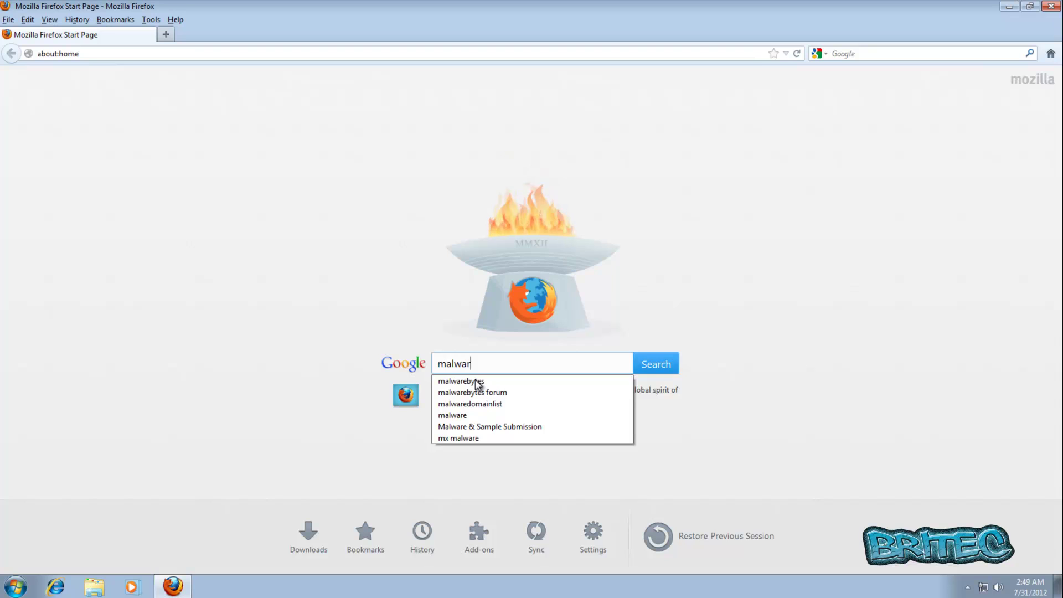
pyautogui.click(477, 381)
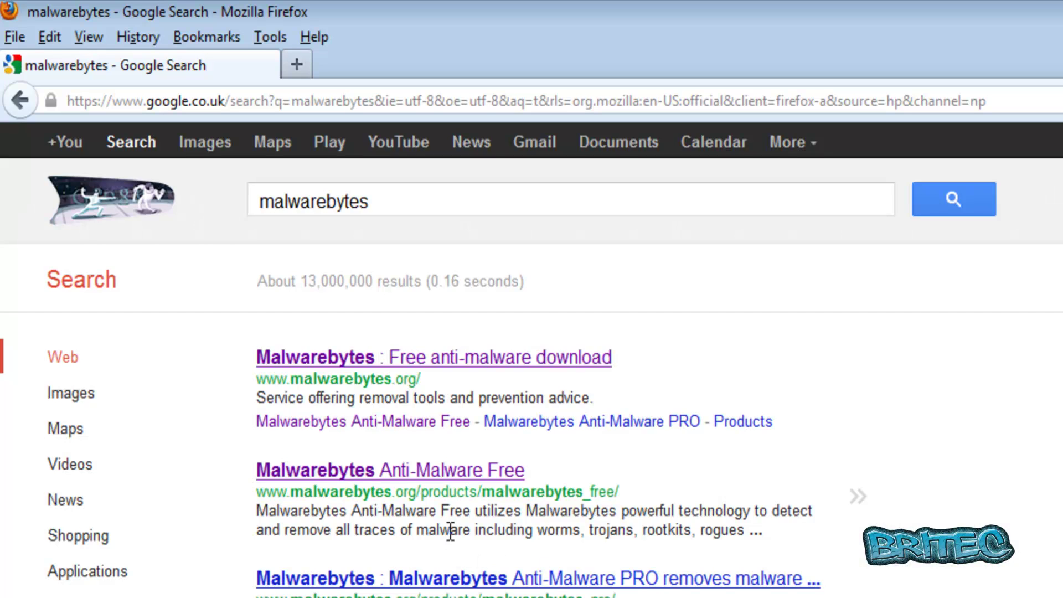
pyautogui.click(424, 359)
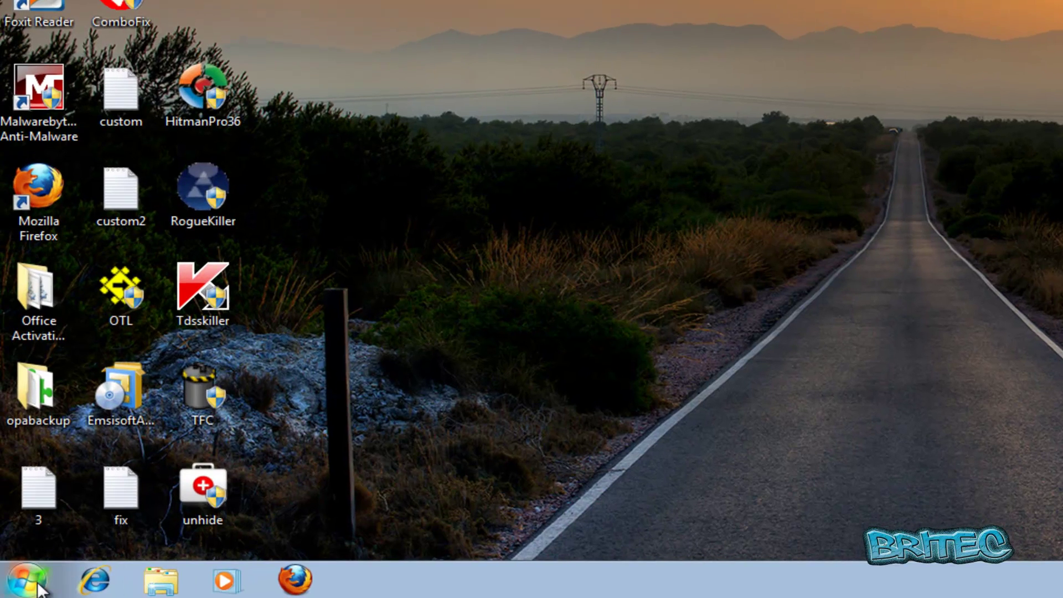
# Paste the copied KillZA download link into Start search and open it
pyautogui.click(40, 588)
pyautogui.click(52, 529)
pyautogui.rightClick(44, 526)
pyautogui.click(111, 460)
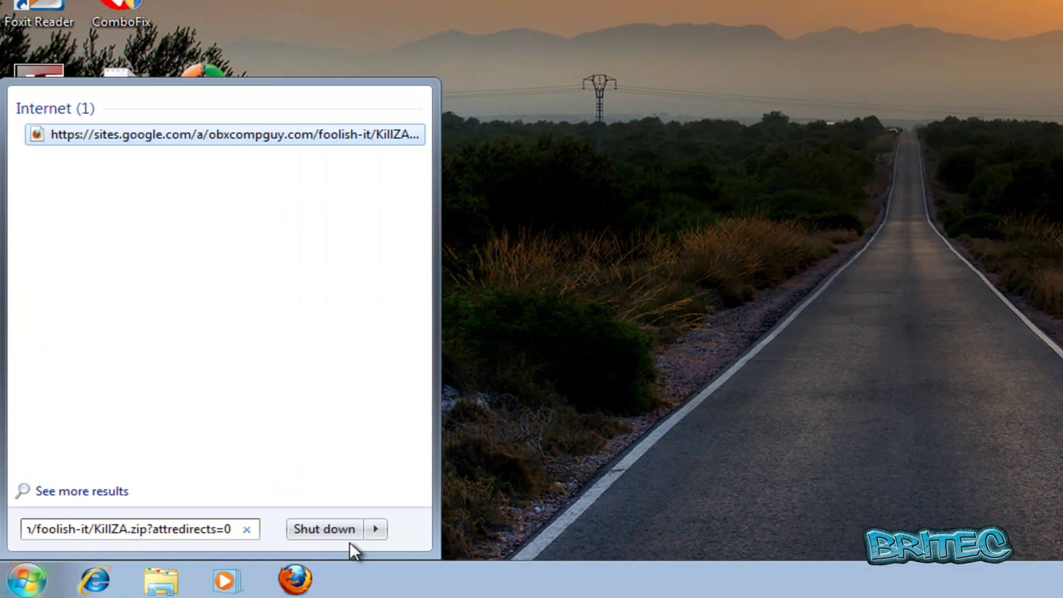
pyautogui.press('Return')
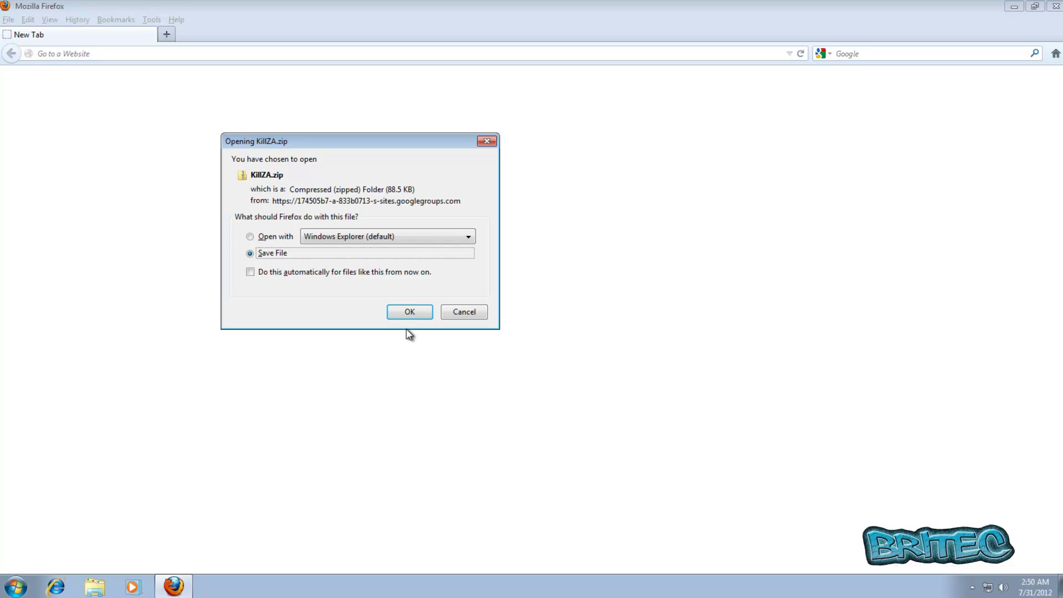
# Save KillZA.zip to the Desktop and close the downloads list
pyautogui.click(406, 313)
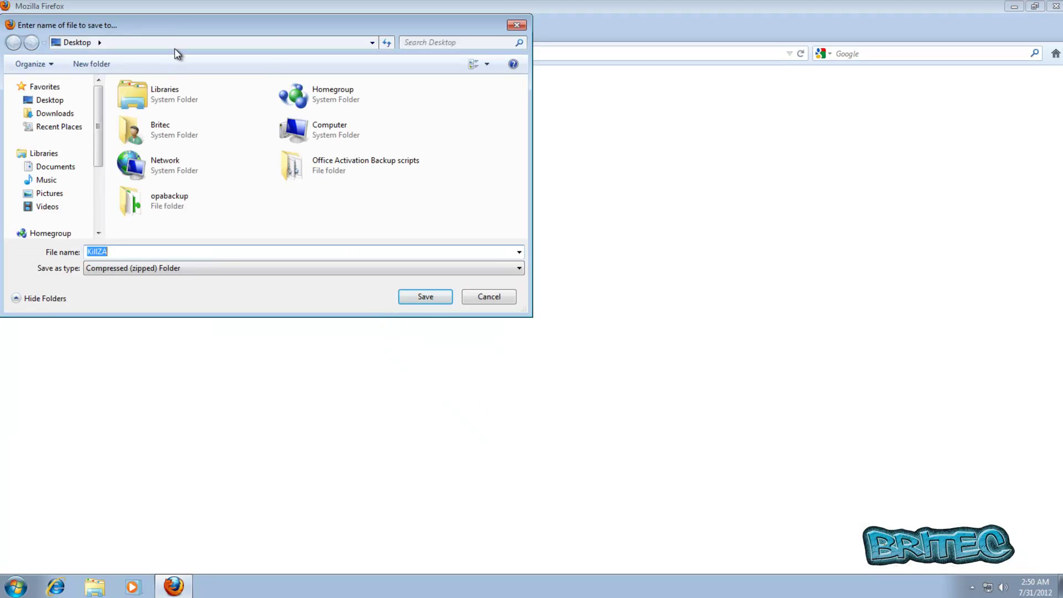
pyautogui.moveTo(177, 32); pyautogui.dragTo(456, 197)
pyautogui.click(715, 469)
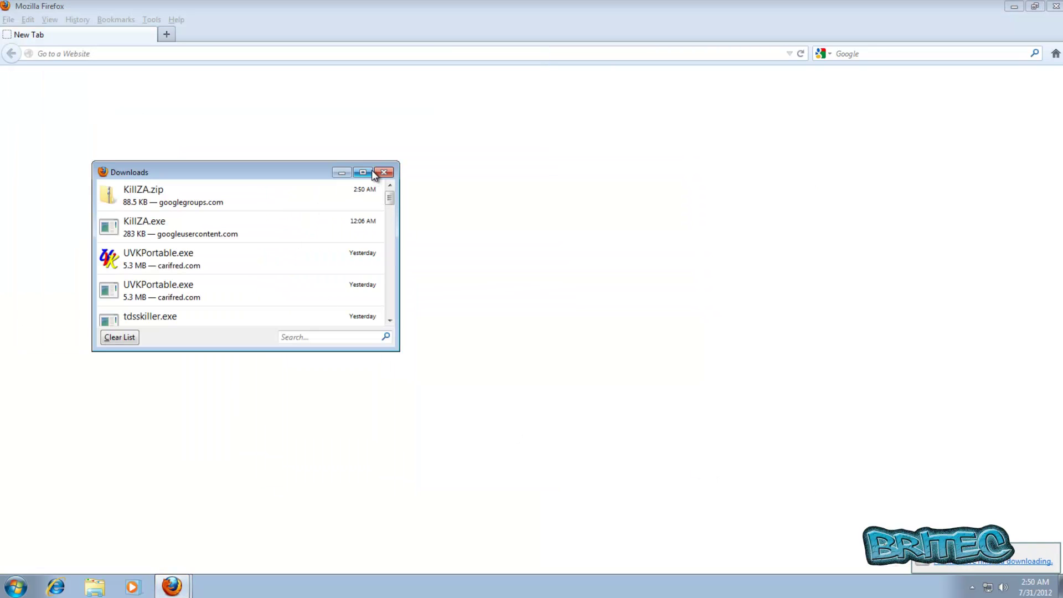
pyautogui.click(384, 173)
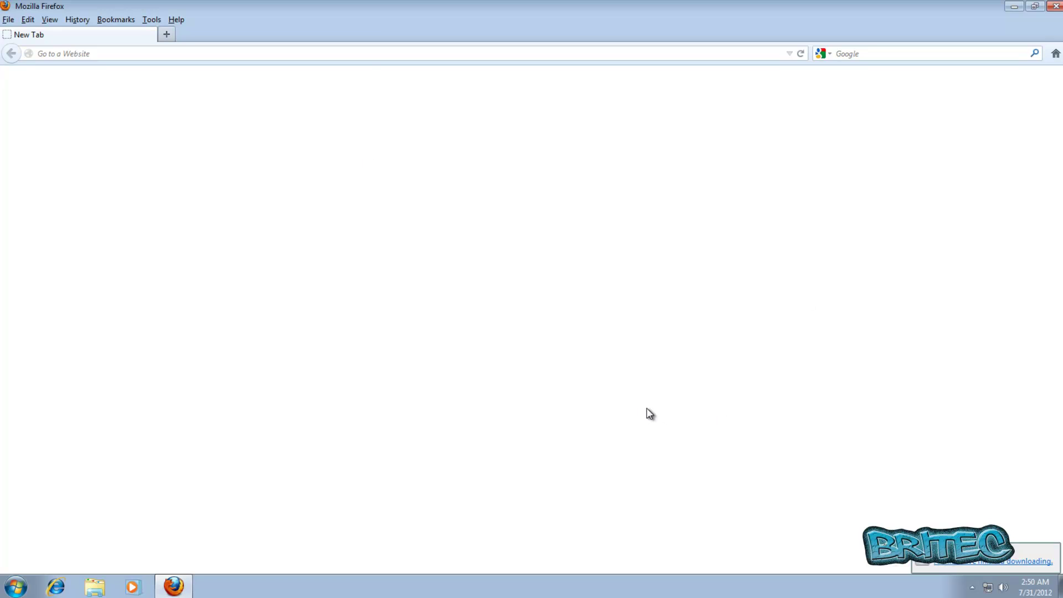
# Close Firefox and open KillZA.zip in 7-Zip from its context menu
pyautogui.click(1055, 6)
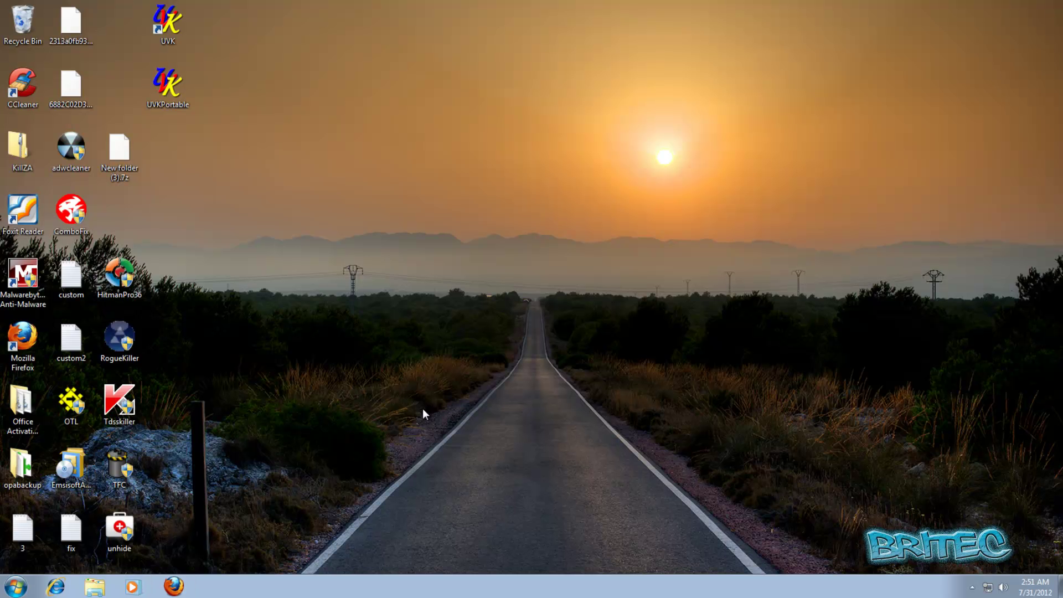
pyautogui.moveTo(20, 148); pyautogui.dragTo(468, 214)
pyautogui.rightClick(452, 213)
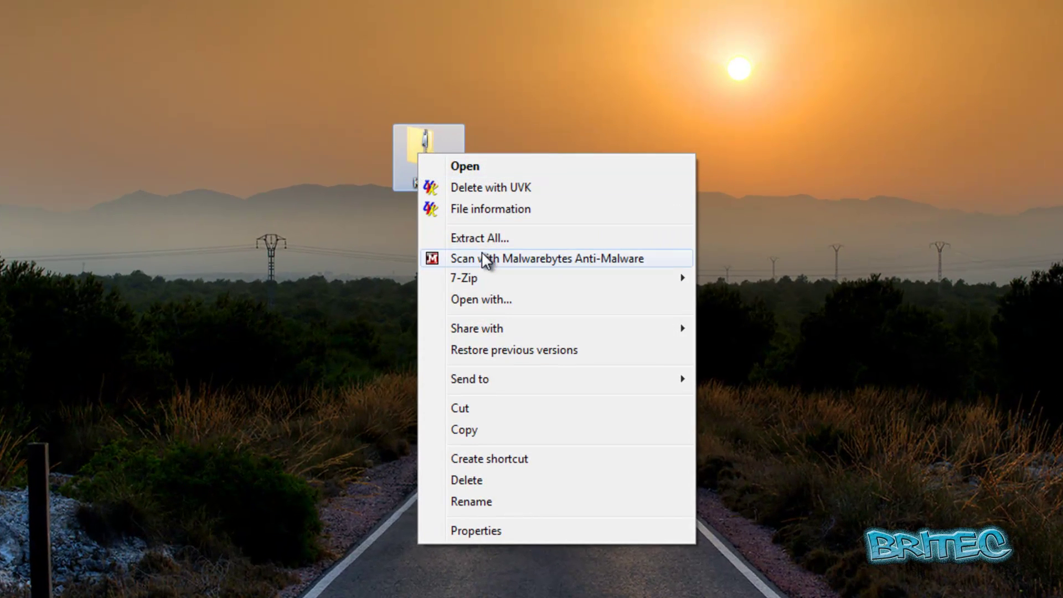
pyautogui.moveTo(565, 277)
pyautogui.click(772, 277)
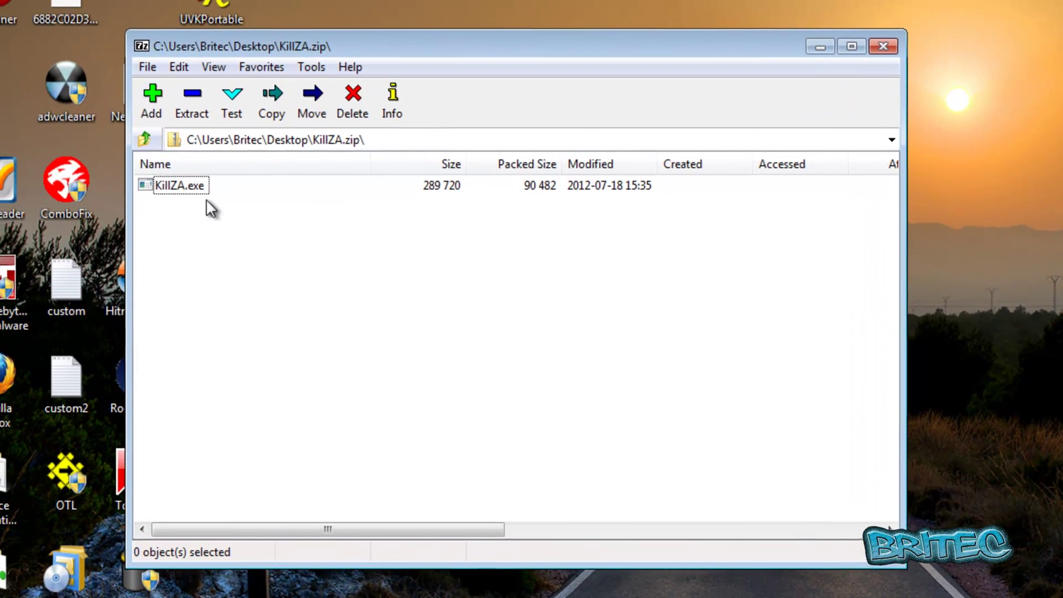
# Extract KillZA.exe onto the desktop, close 7-Zip, and tidy the KillZA icons
pyautogui.moveTo(192, 189); pyautogui.dragTo(720, 3)
pyautogui.click(884, 46)
pyautogui.moveTo(458, 216); pyautogui.dragTo(407, 238)
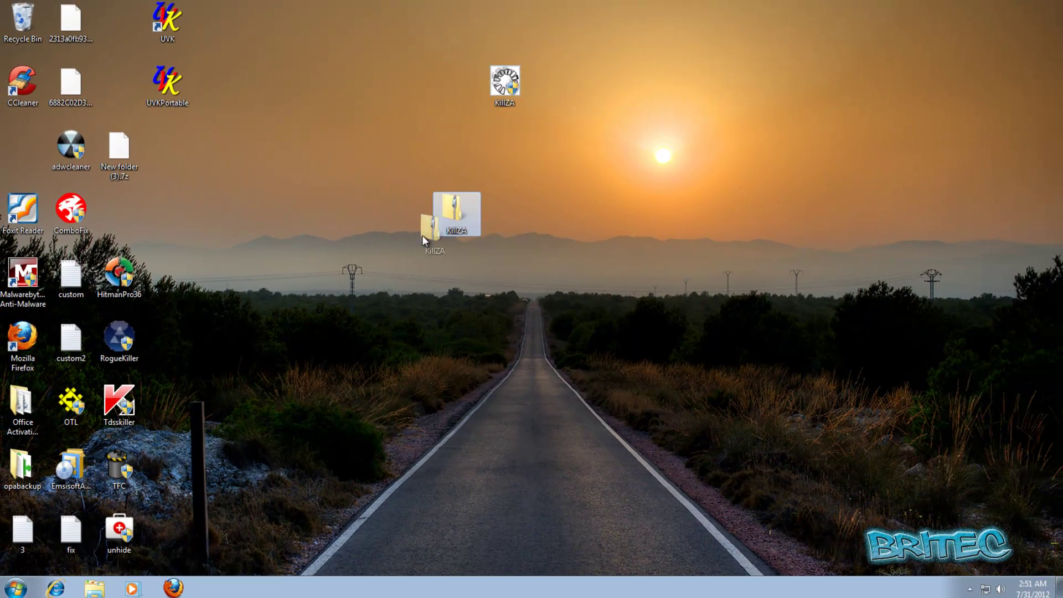
pyautogui.moveTo(109, 219); pyautogui.dragTo(111, 220)
pyautogui.moveTo(504, 83); pyautogui.dragTo(507, 217)
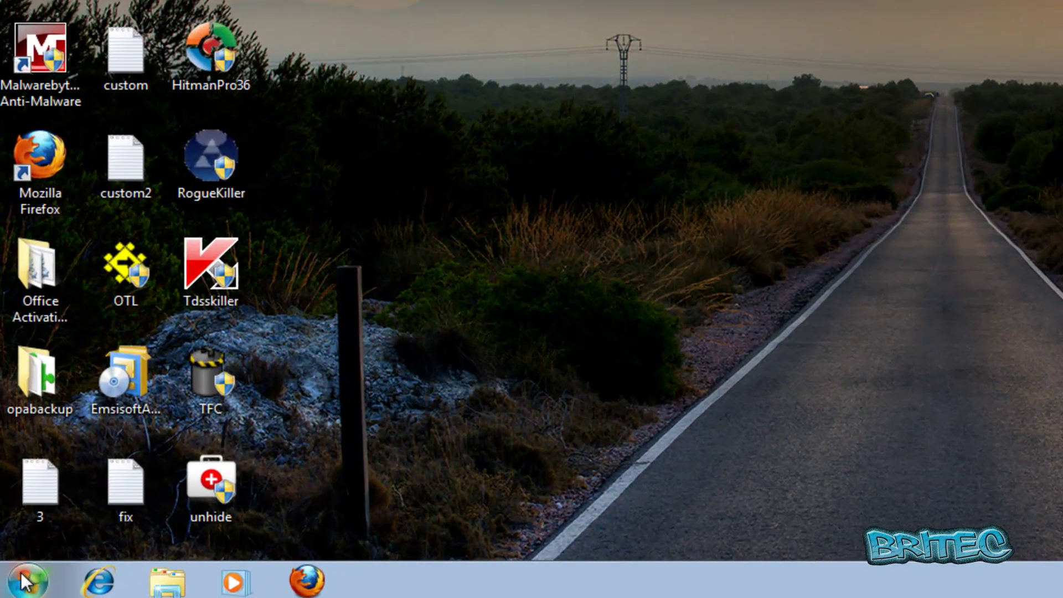
# Open Local Disk (C:) through Computer in the Start menu
pyautogui.click(14, 588)
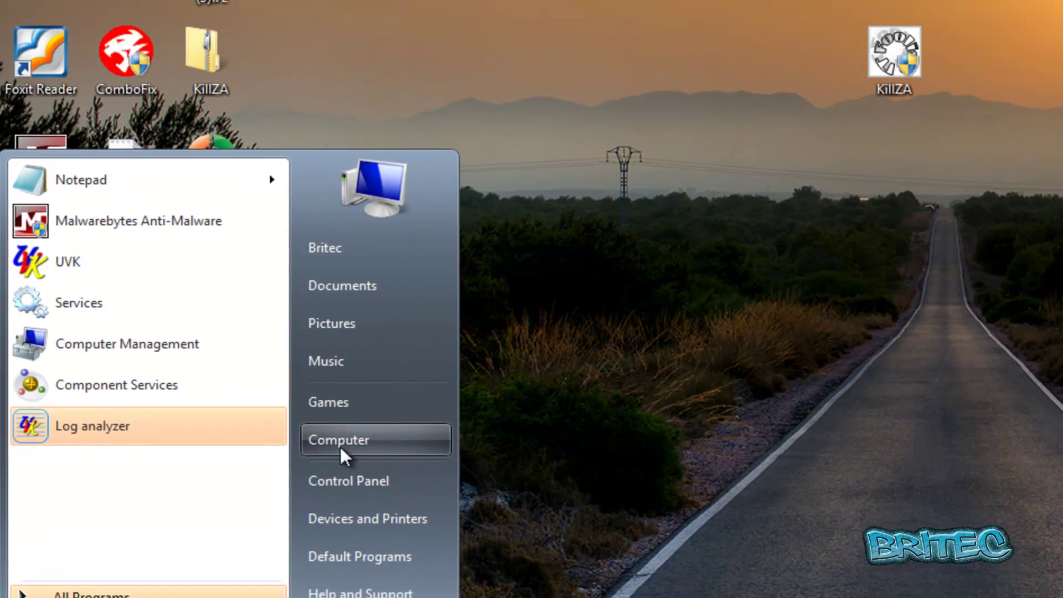
pyautogui.click(339, 329)
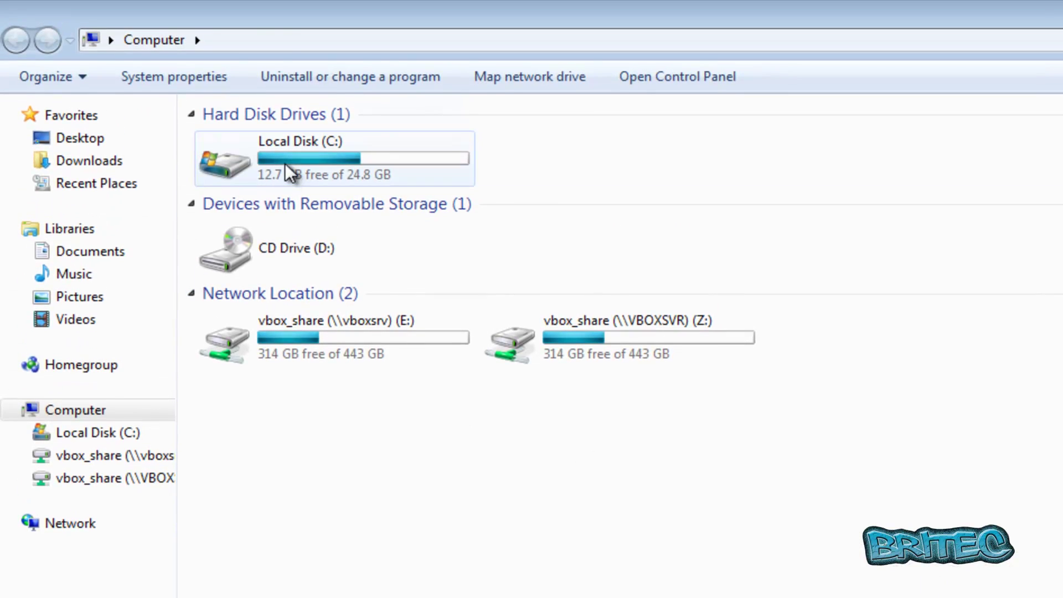
pyautogui.doubleClick(285, 156)
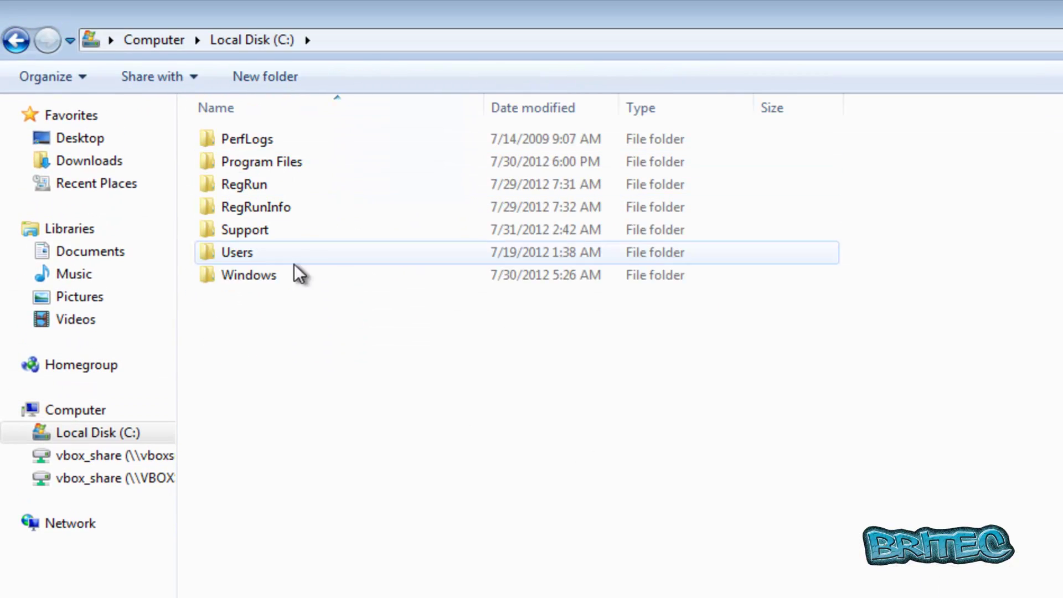
# In Folder Options, show hidden files, file extensions and protected operating system files
pyautogui.click(84, 78)
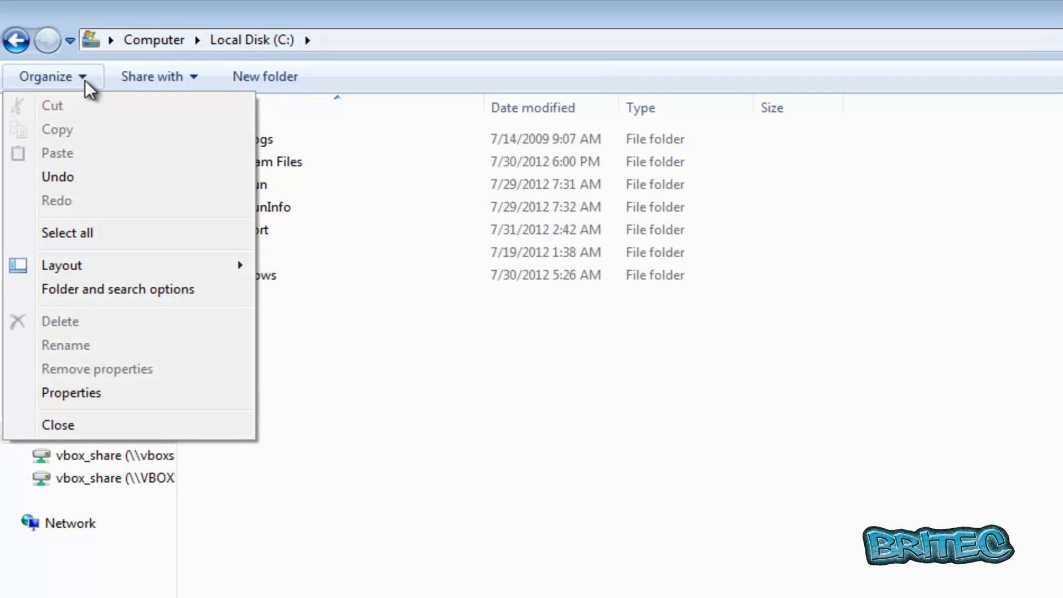
pyautogui.click(95, 289)
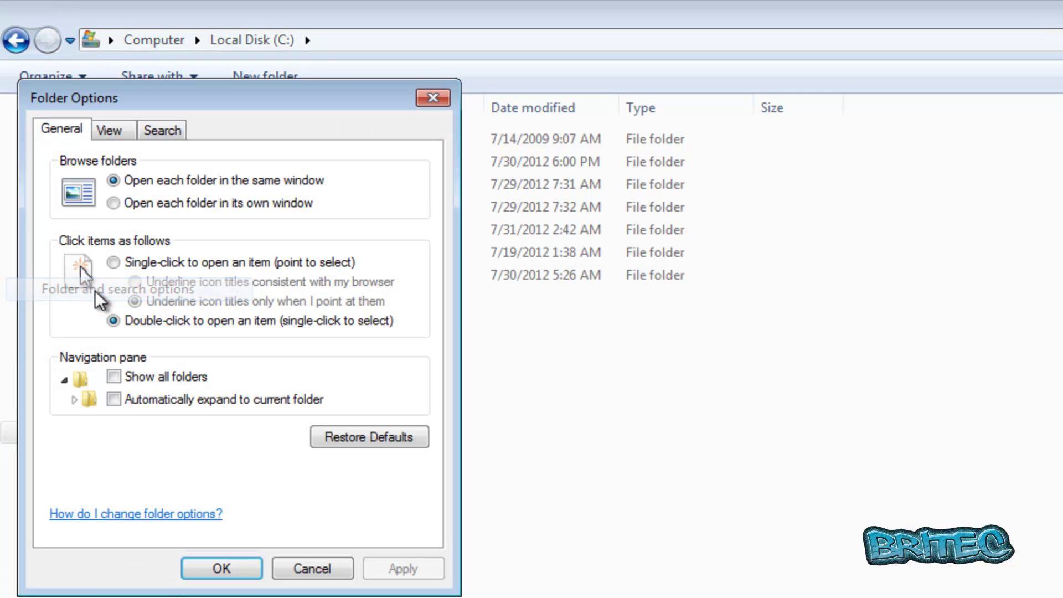
pyautogui.click(109, 129)
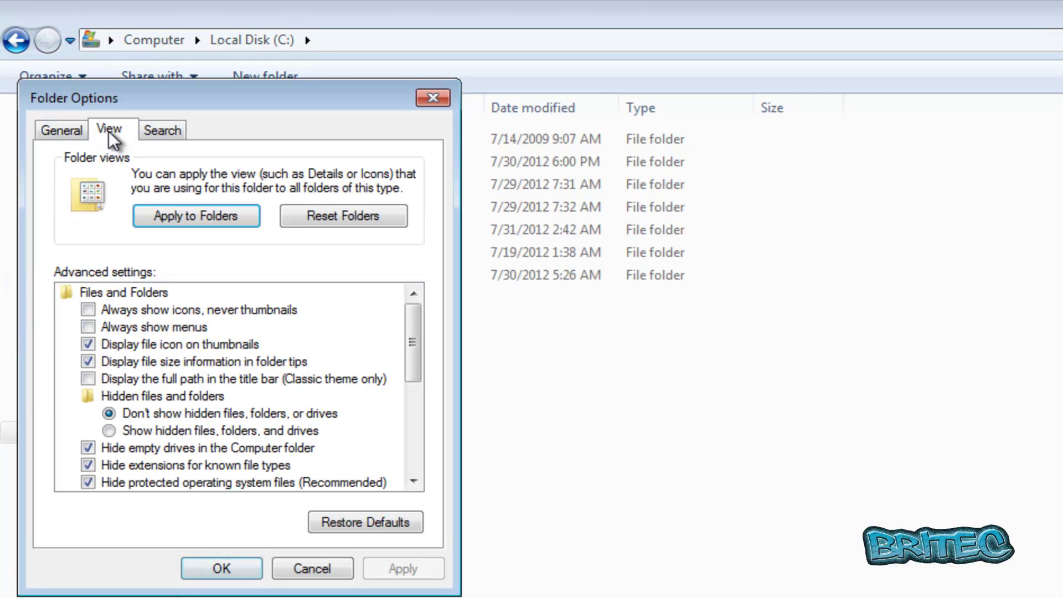
pyautogui.click(111, 434)
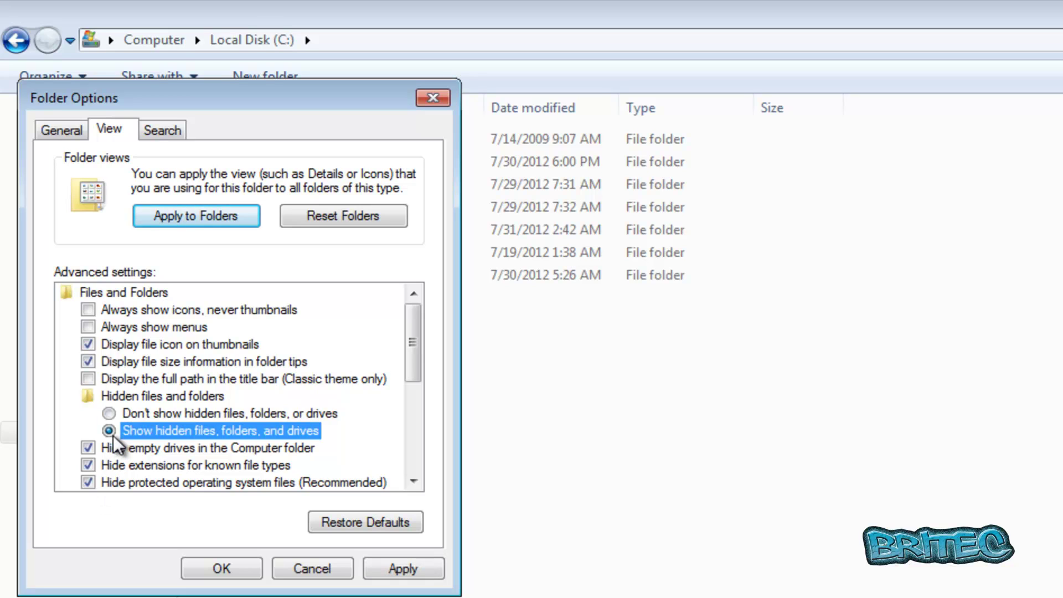
pyautogui.click(89, 465)
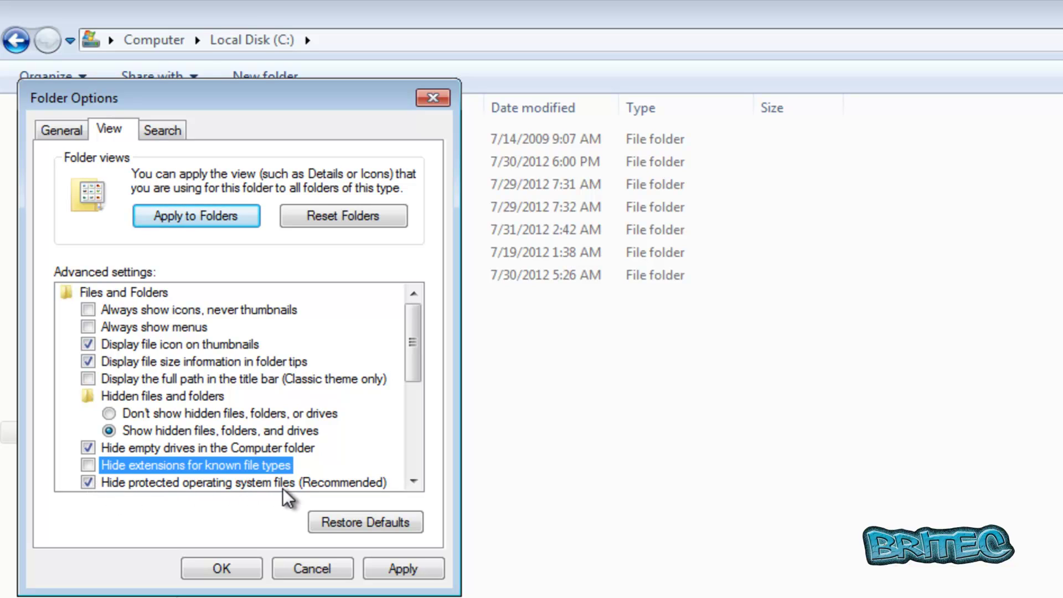
pyautogui.click(89, 482)
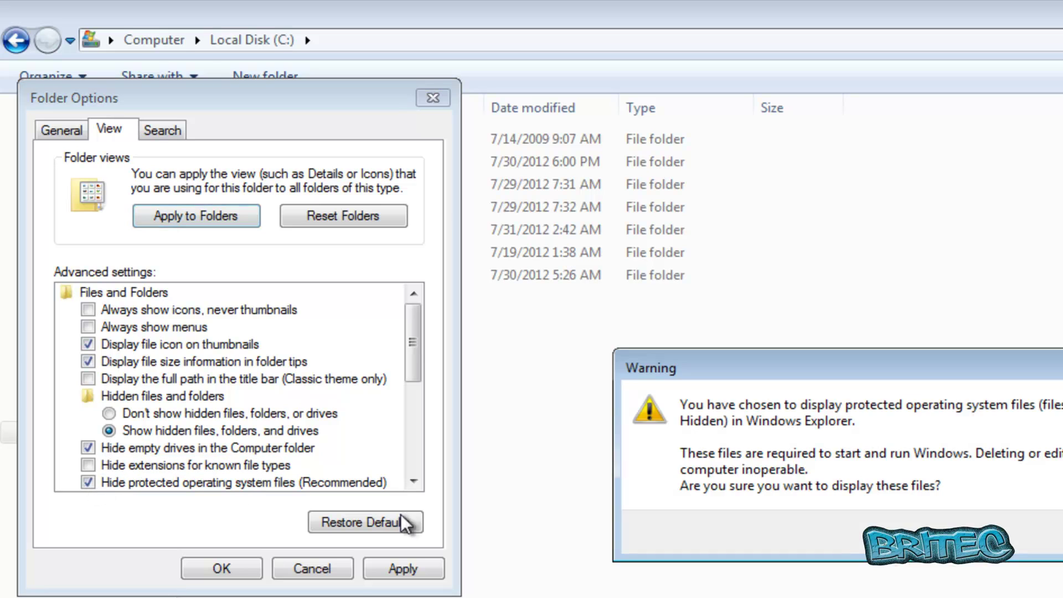
pyautogui.press('Return')
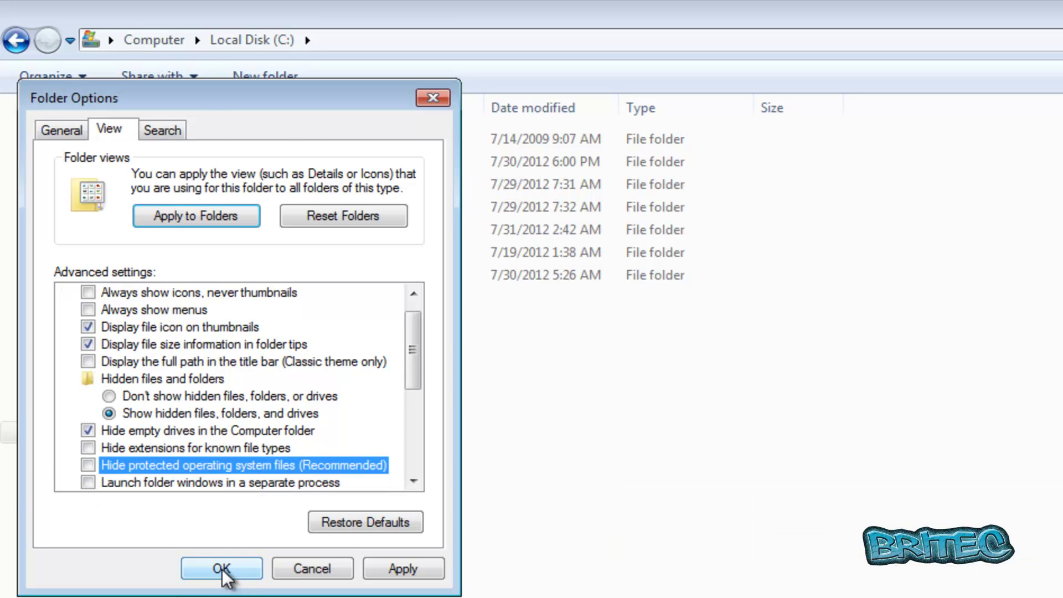
pyautogui.click(221, 569)
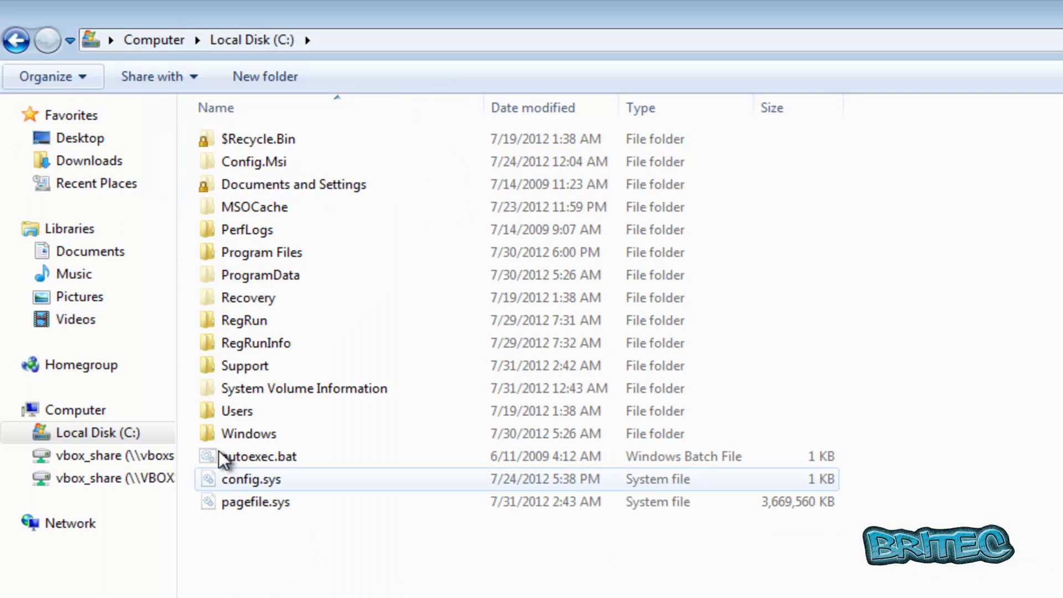
pyautogui.click(256, 438)
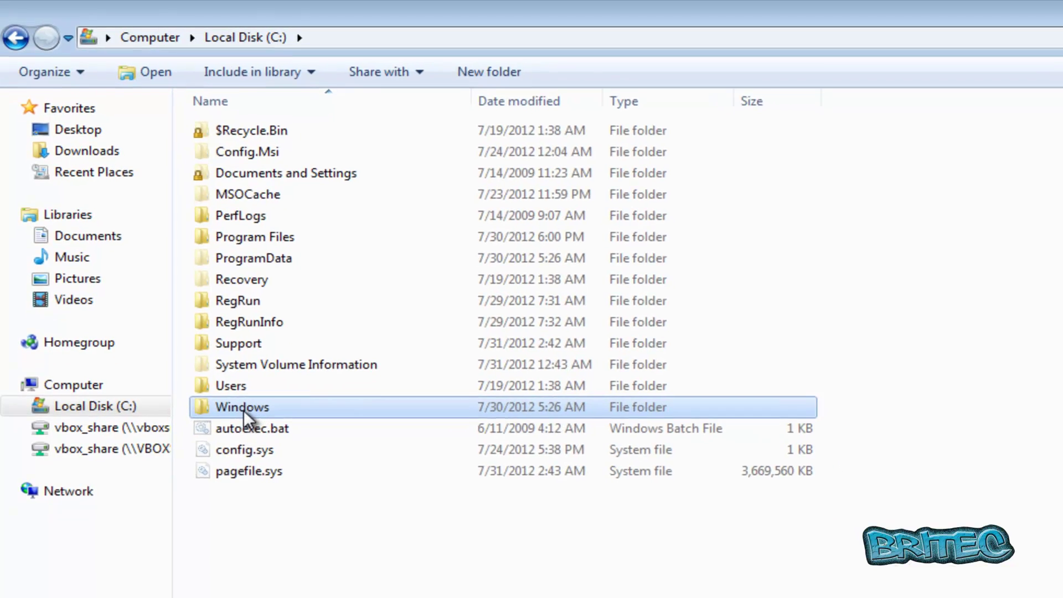
pyautogui.doubleClick(243, 410)
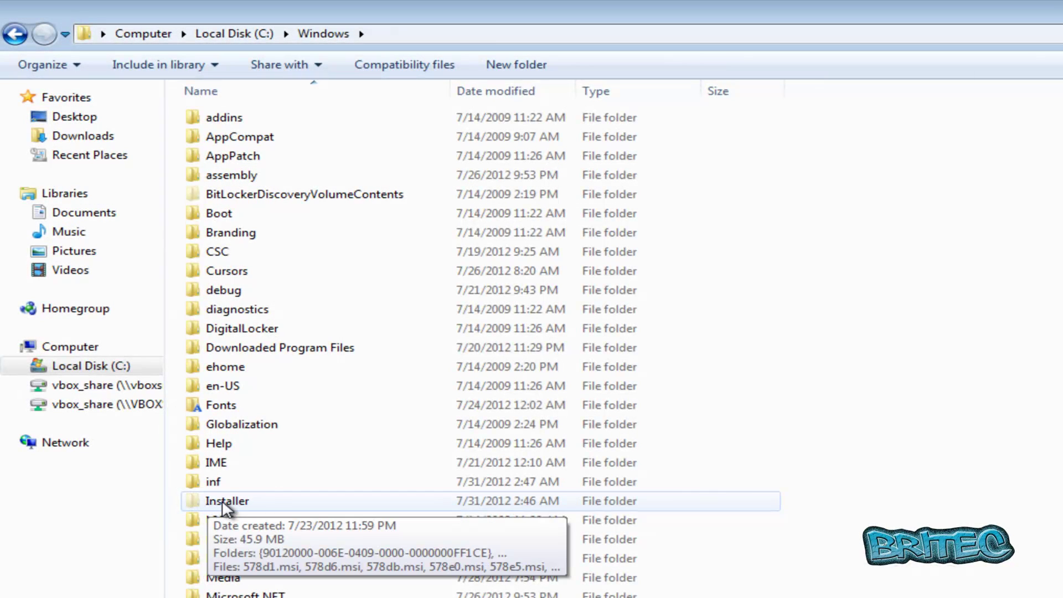
pyautogui.doubleClick(223, 502)
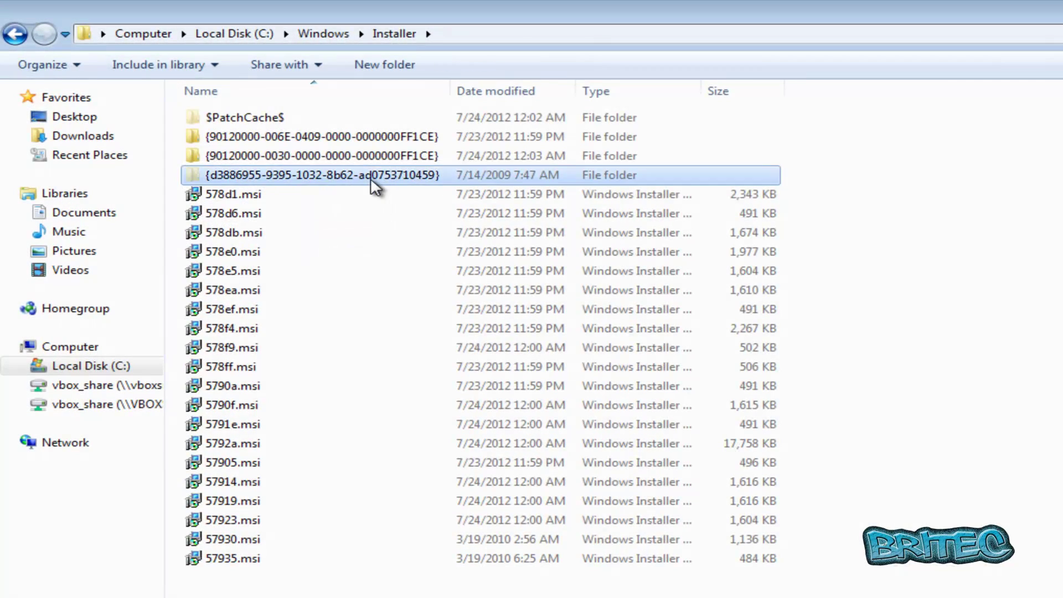
pyautogui.doubleClick(375, 188)
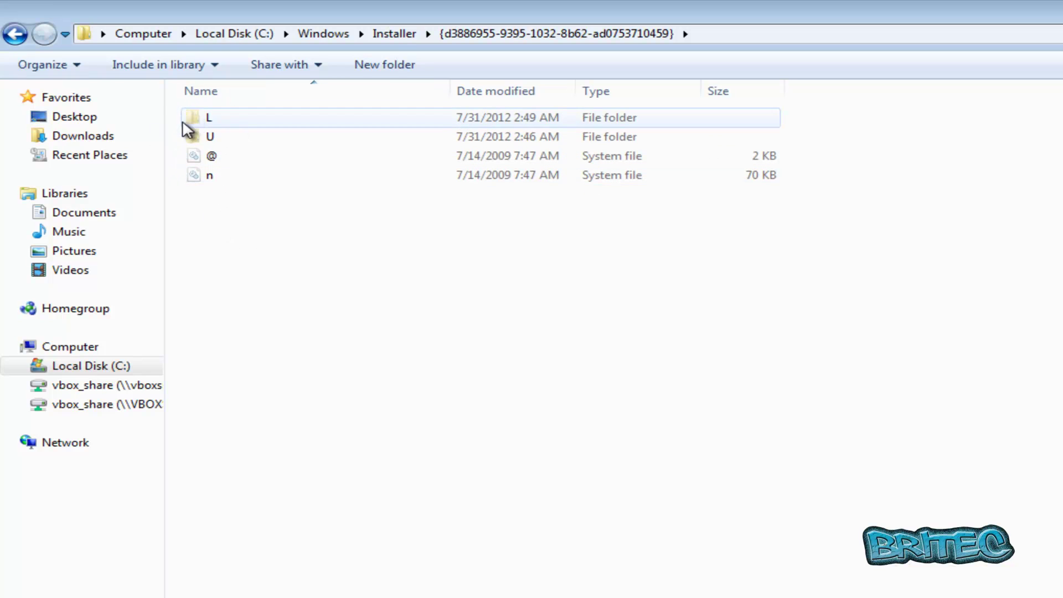
pyautogui.click(15, 35)
pyautogui.click(15, 35)
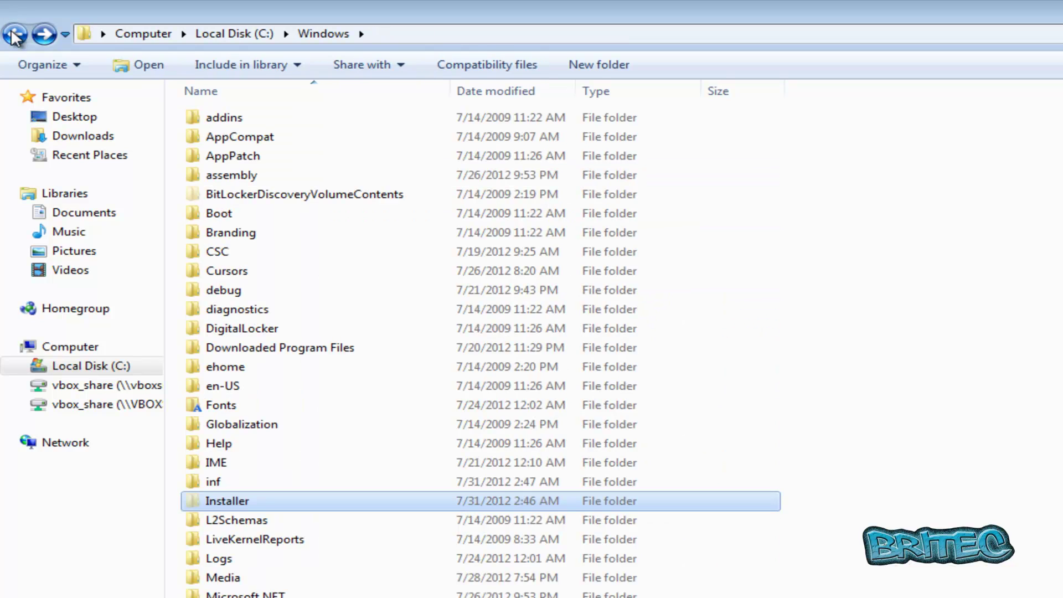
pyautogui.click(15, 35)
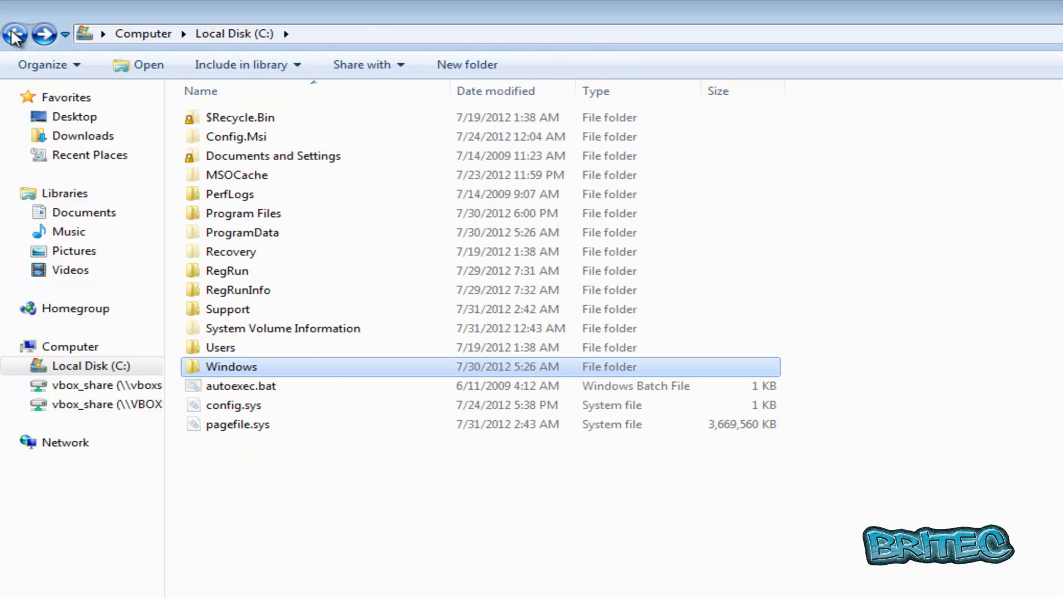
pyautogui.click(15, 35)
# Browse Users > profile > AppData > Local, inspect the {d3886955…} GUID folder, then go back to AppData
pyautogui.click(45, 35)
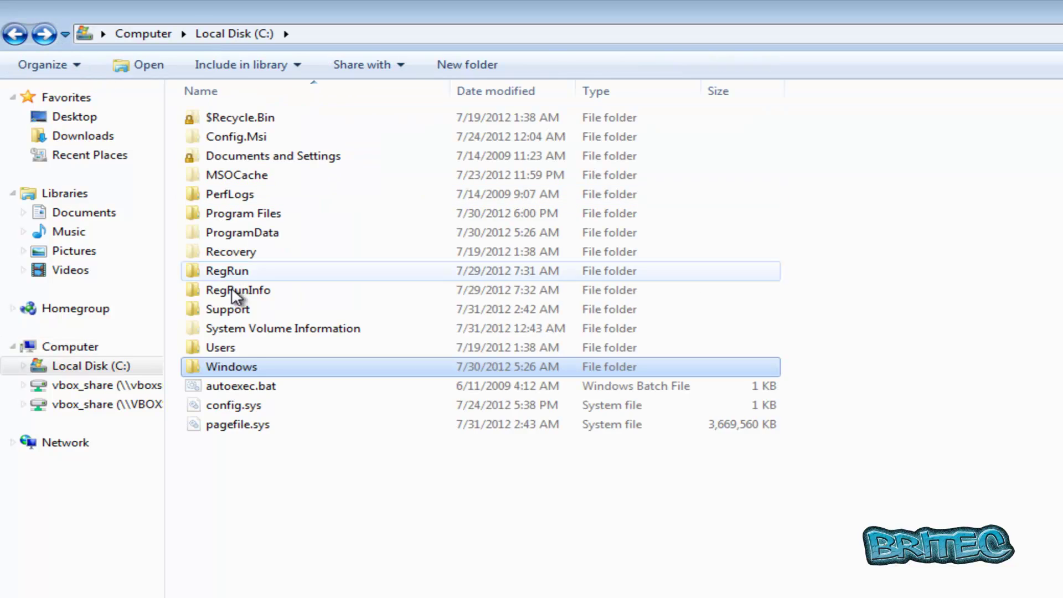
pyautogui.doubleClick(222, 347)
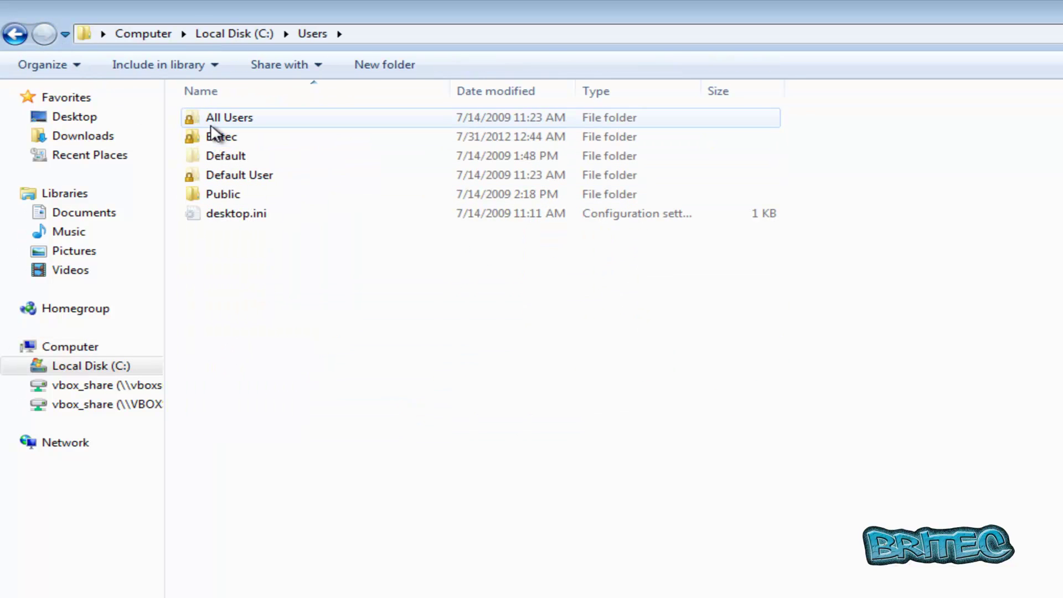
pyautogui.click(217, 140)
pyautogui.doubleClick(217, 140)
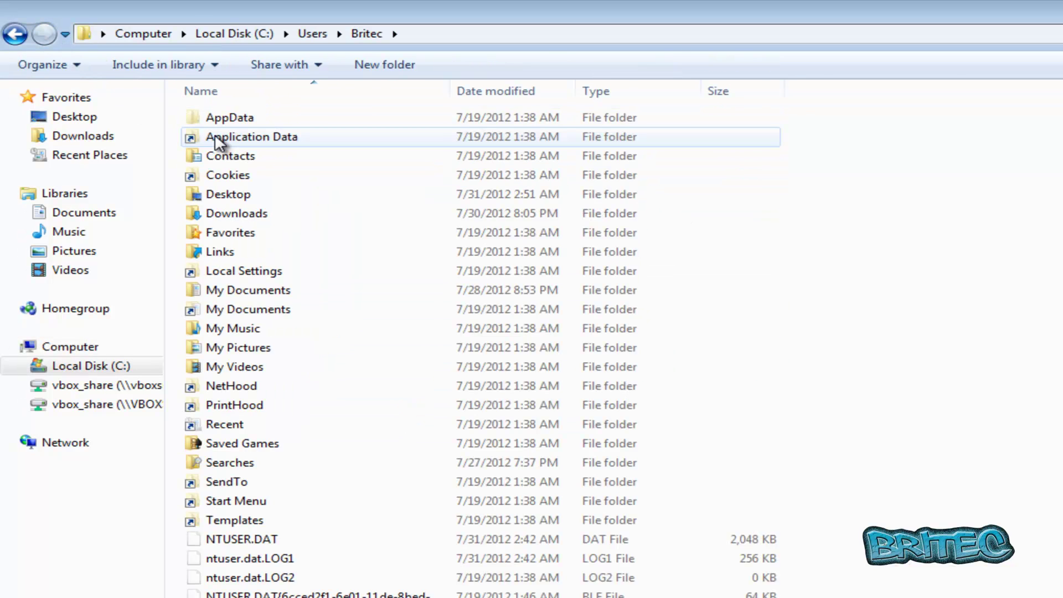
pyautogui.doubleClick(217, 121)
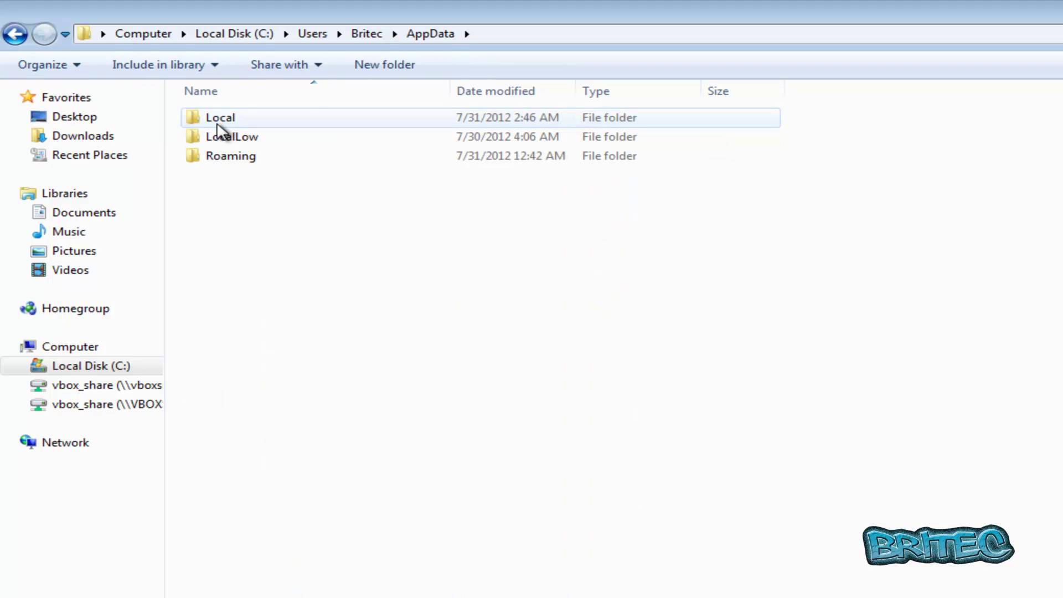
pyautogui.doubleClick(217, 121)
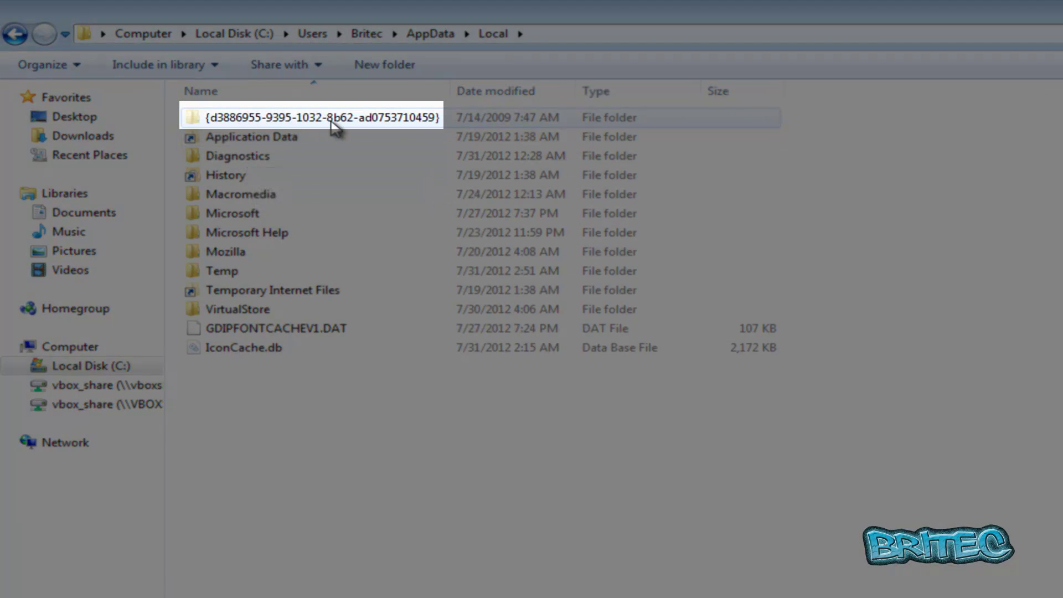
pyautogui.moveTo(373, 117)
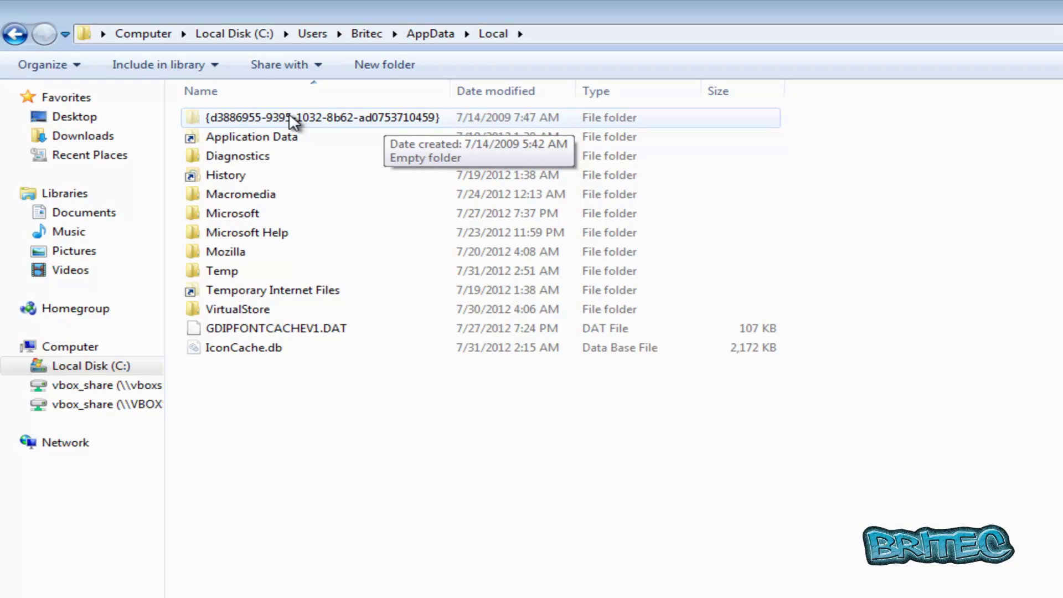
pyautogui.doubleClick(292, 119)
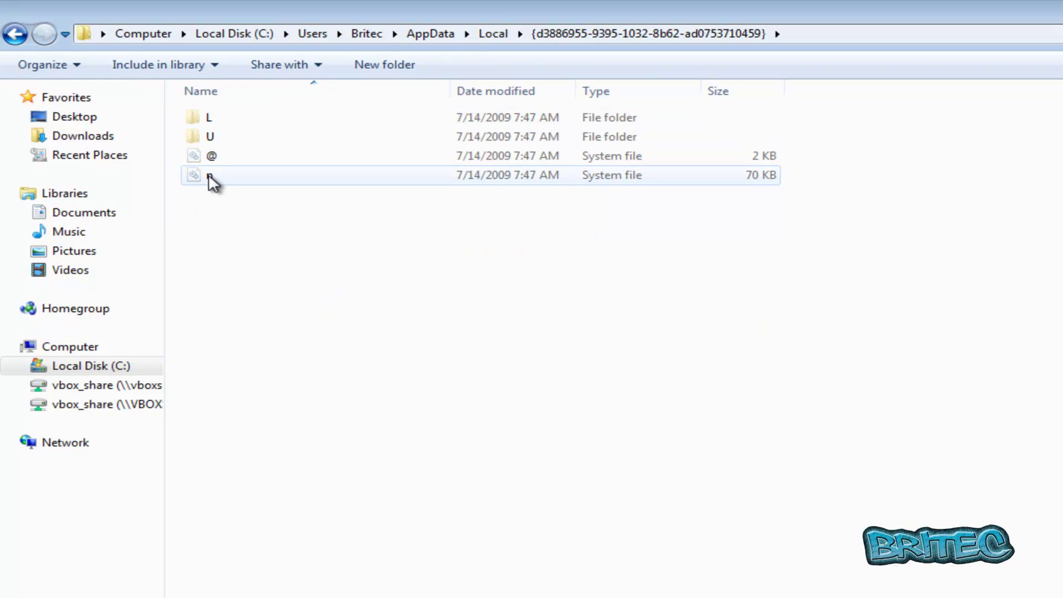
pyautogui.click(14, 34)
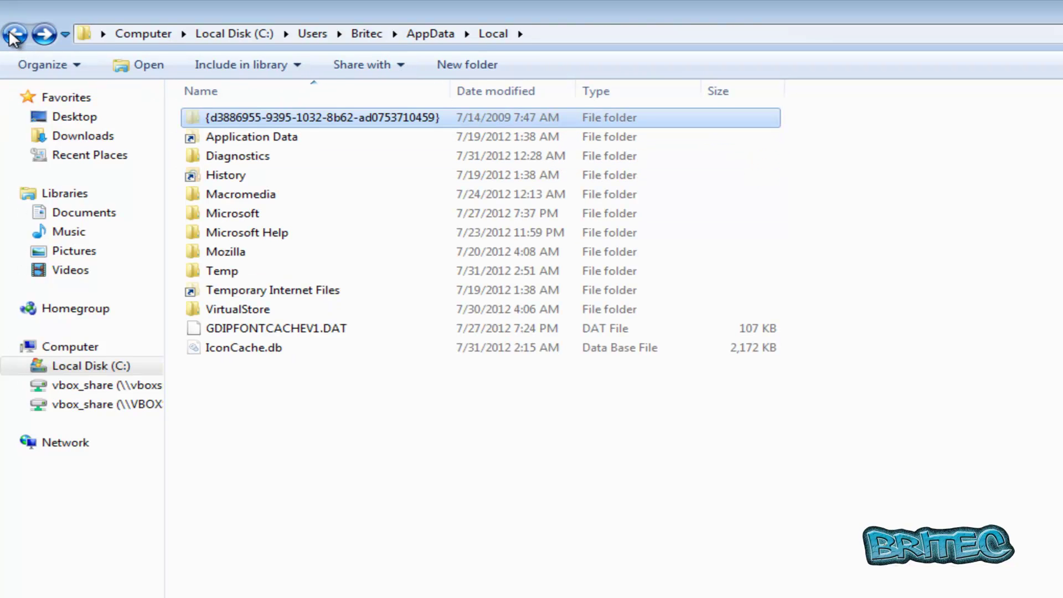
pyautogui.click(15, 34)
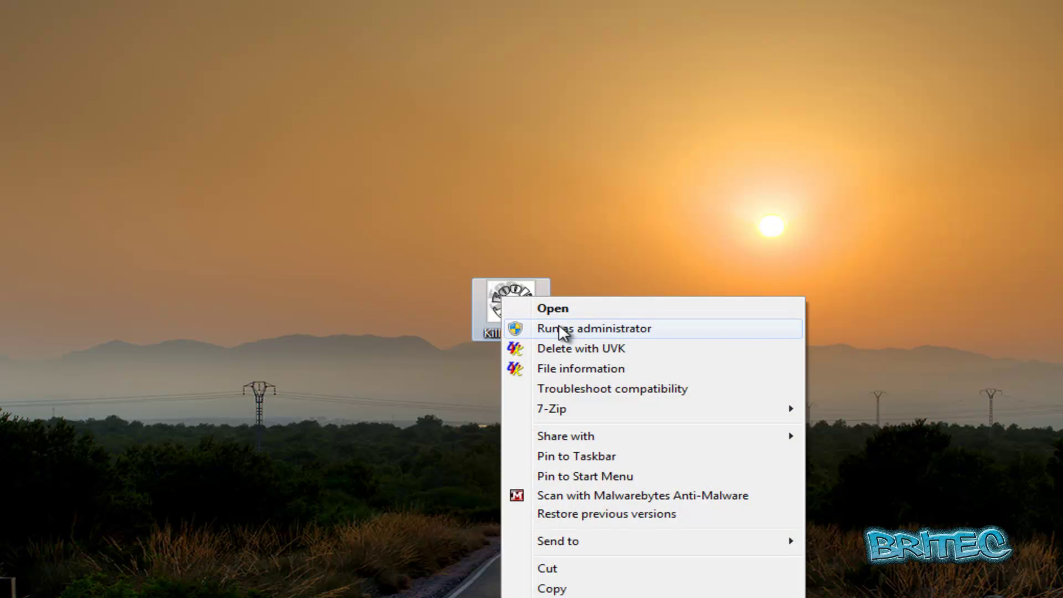
# Bring up KillZA.exe's launch options on the desktop to start it as administrator
pyautogui.click(561, 328)
pyautogui.click(638, 455)
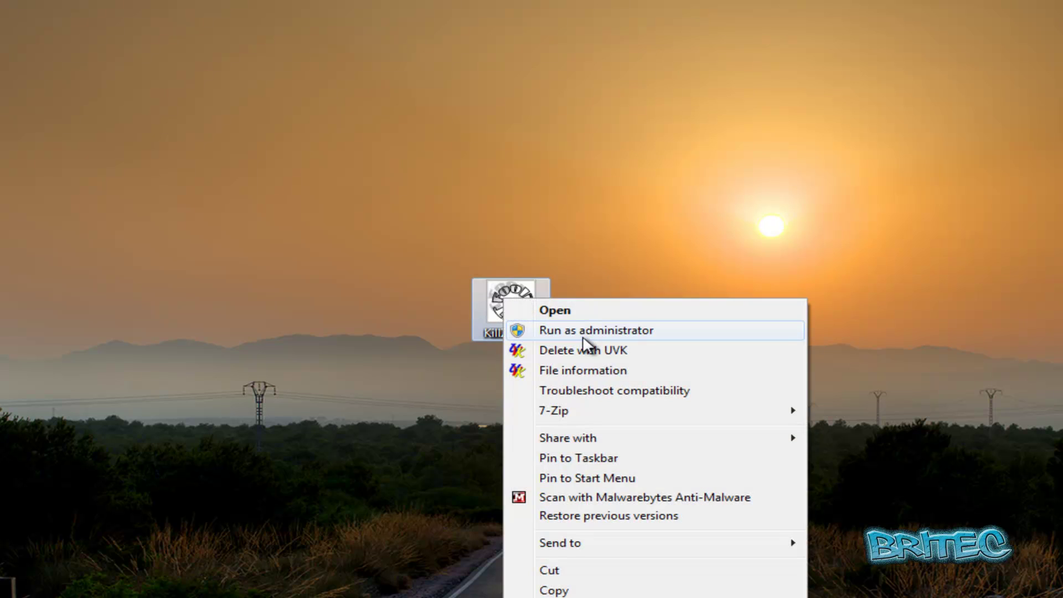
# Run KillZA as administrator and approve the UAC prompt
pyautogui.click(583, 331)
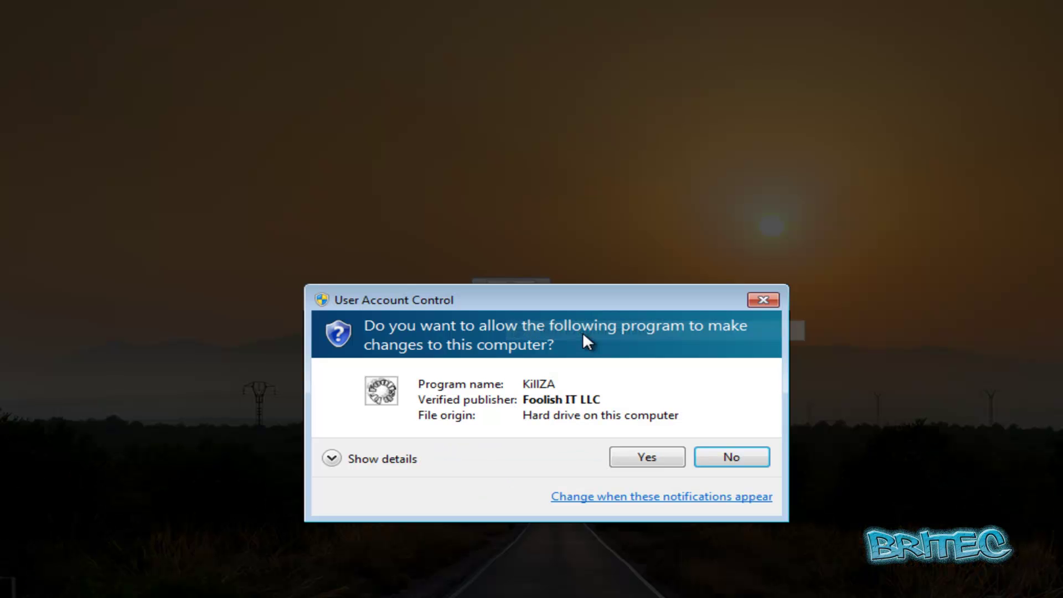
pyautogui.click(637, 460)
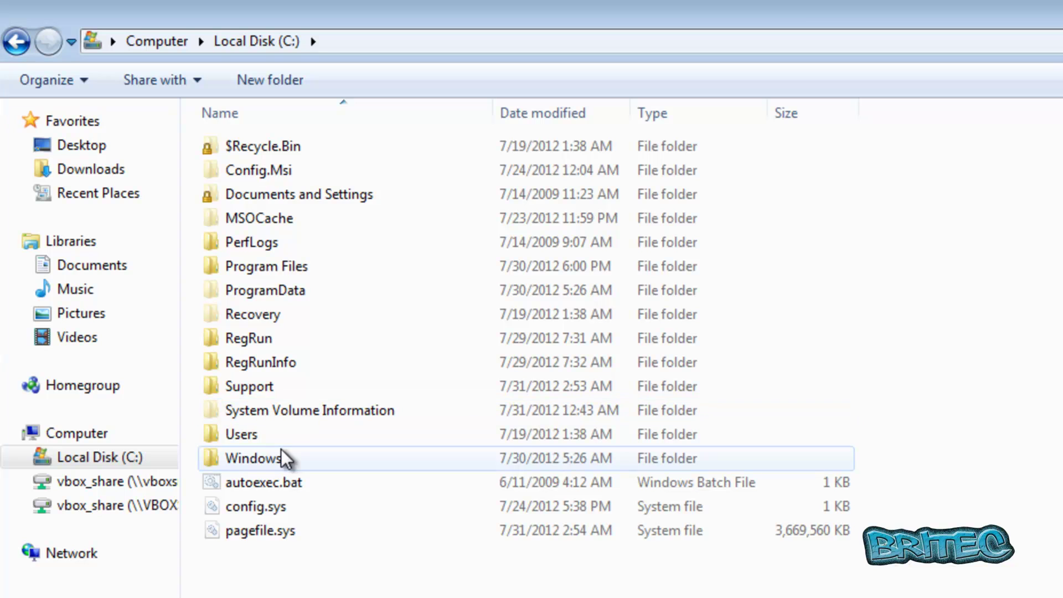
# Confirm Windows\Installer no longer holds the {d3886955…} rootkit folder, then close Explorer with Alt+F4
pyautogui.doubleClick(255, 457)
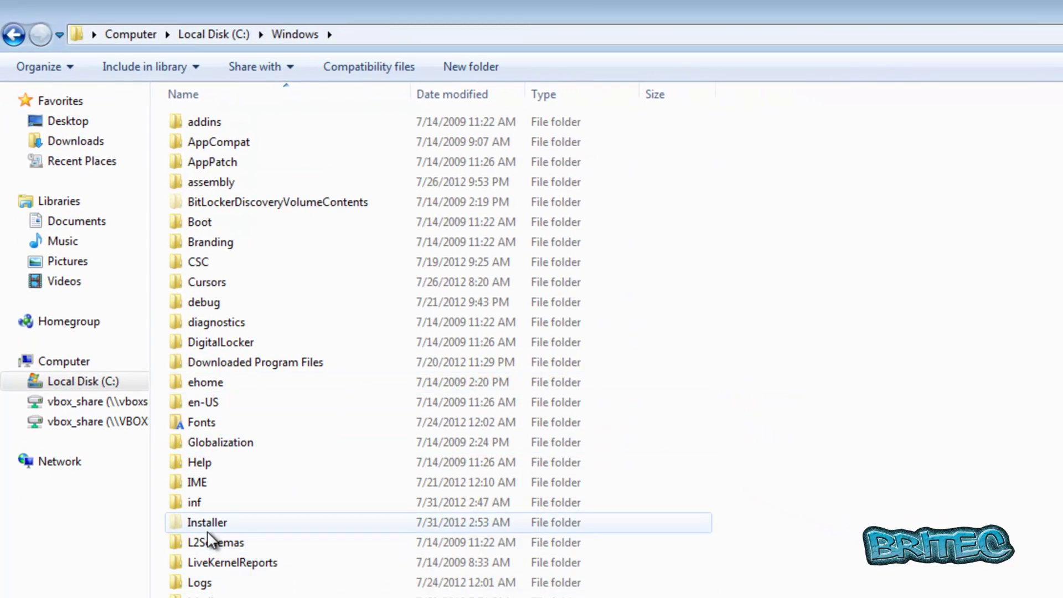
pyautogui.doubleClick(208, 526)
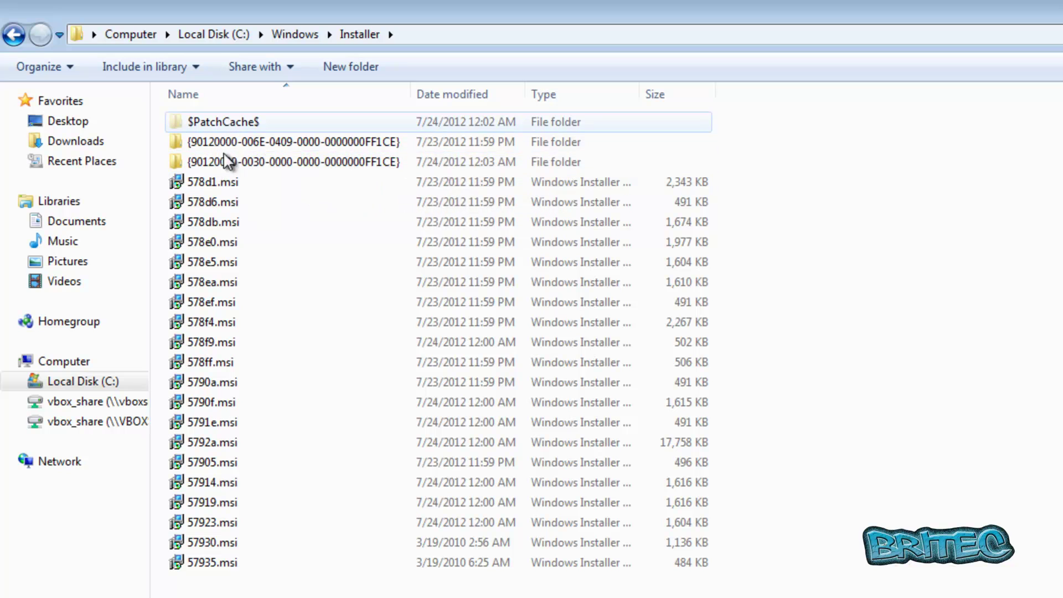
pyautogui.click(12, 36)
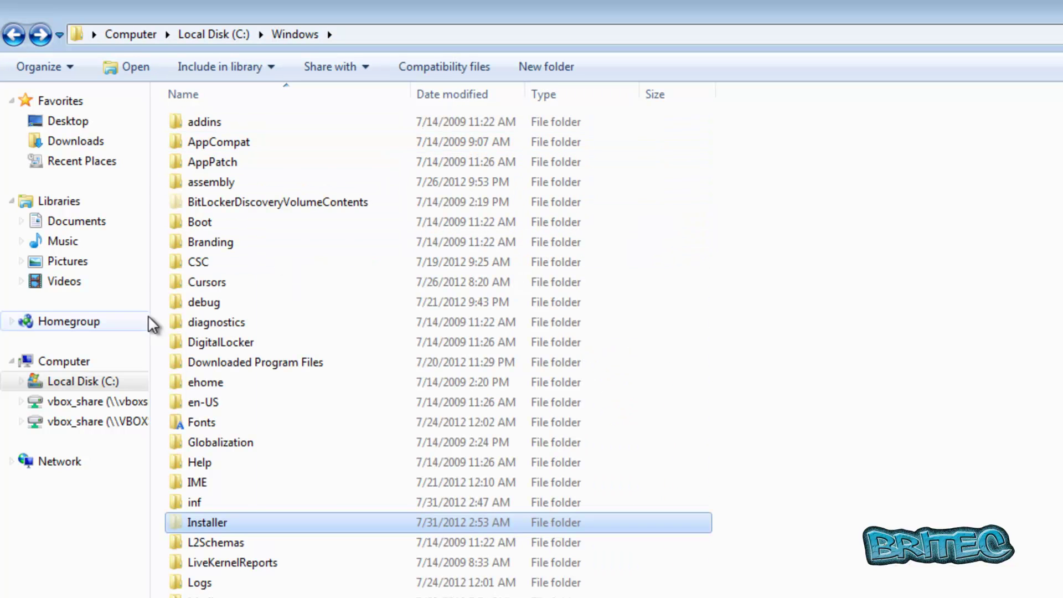
pyautogui.hotkey('alt', 'F4')
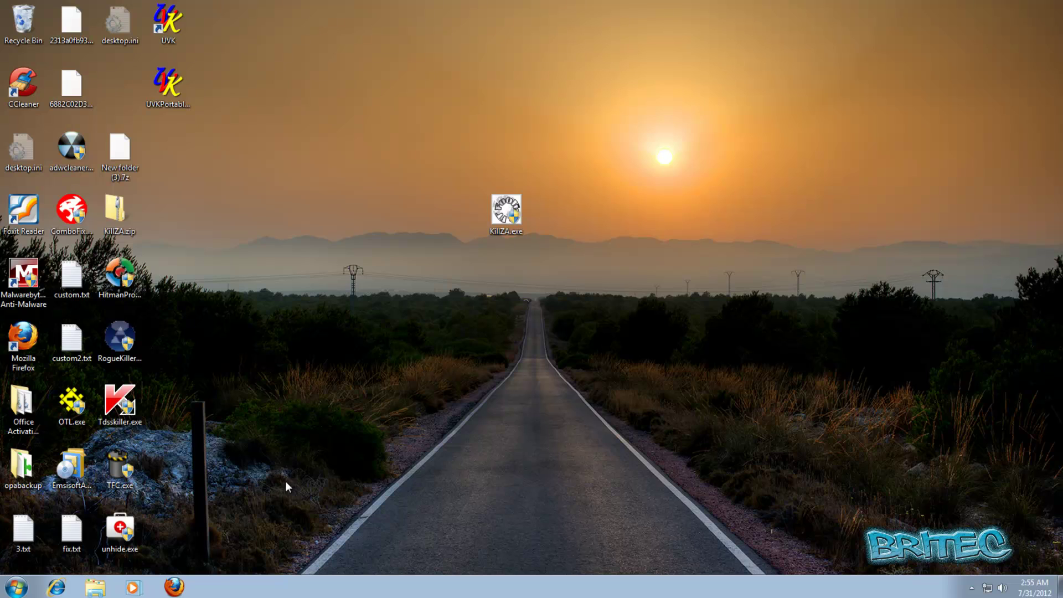
# Launch HitmanPro36.exe with administrator rights, start its computer scan, and switch to Firefox
pyautogui.moveTo(119, 277); pyautogui.dragTo(504, 287)
pyautogui.doubleClick(504, 275)
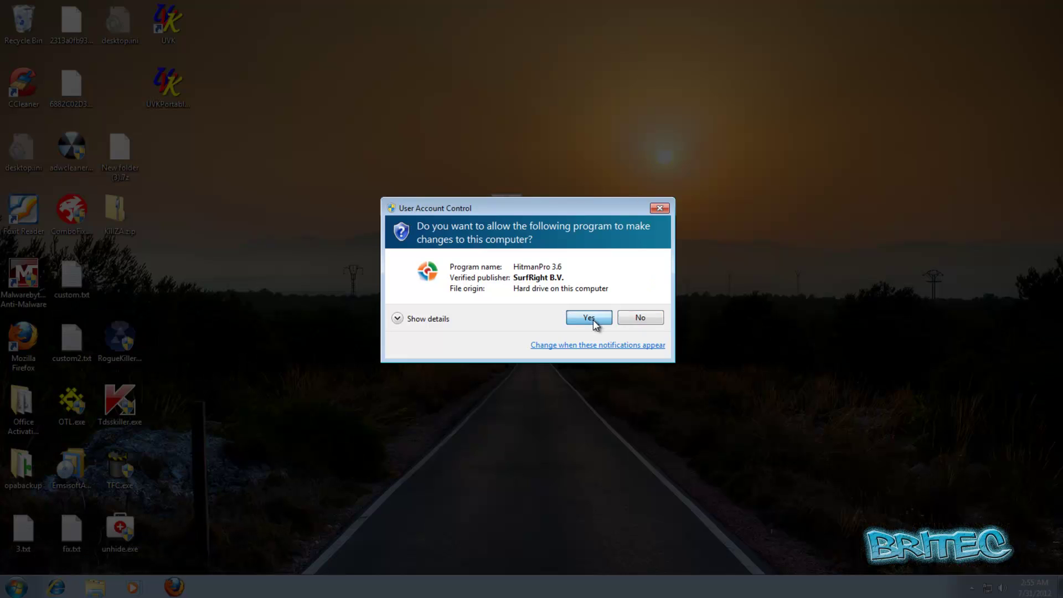
pyautogui.click(591, 318)
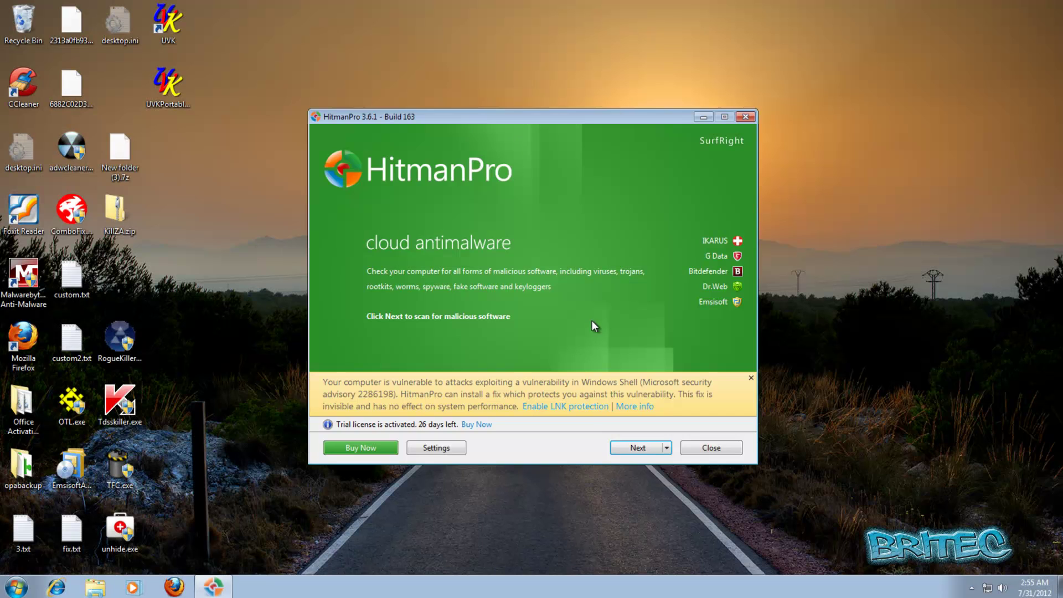
pyautogui.click(640, 452)
pyautogui.click(640, 452)
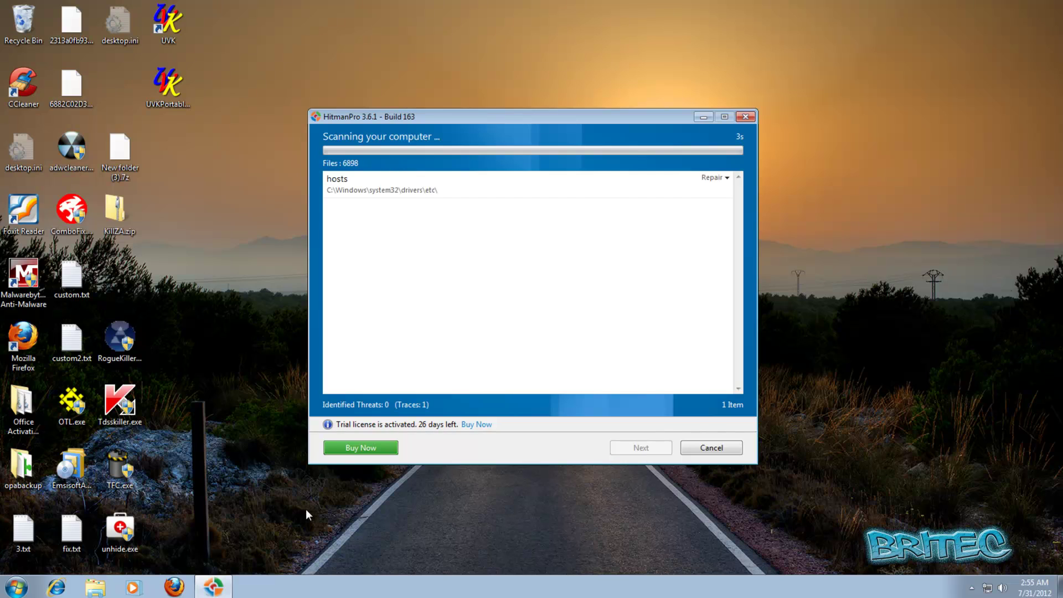
pyautogui.click(173, 588)
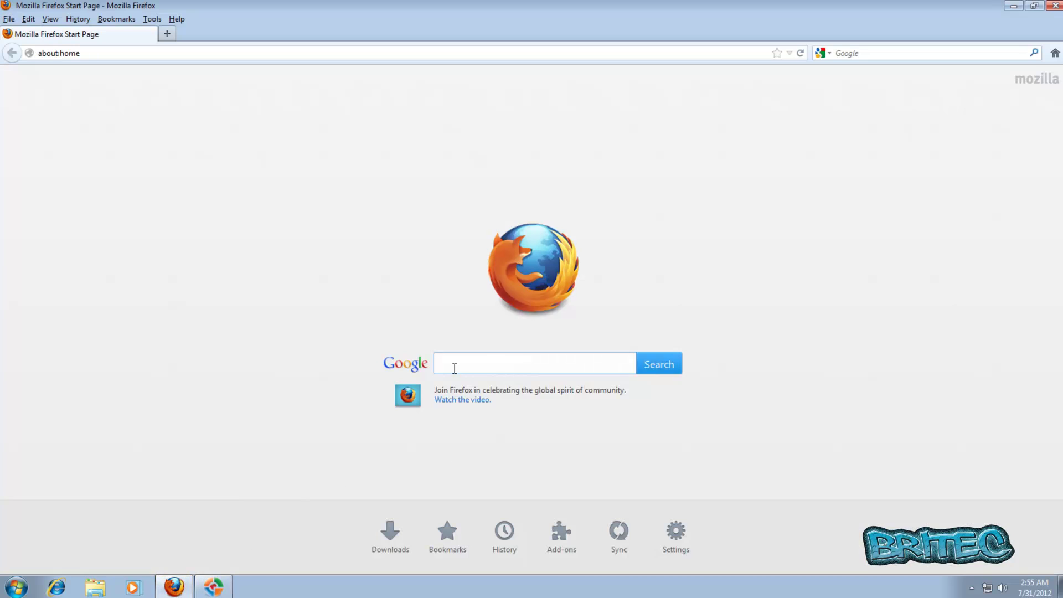
# Google 'foolishit' and open the Foolish IT, LLC site at foolishit.com
pyautogui.click(455, 361)
pyautogui.write('f')
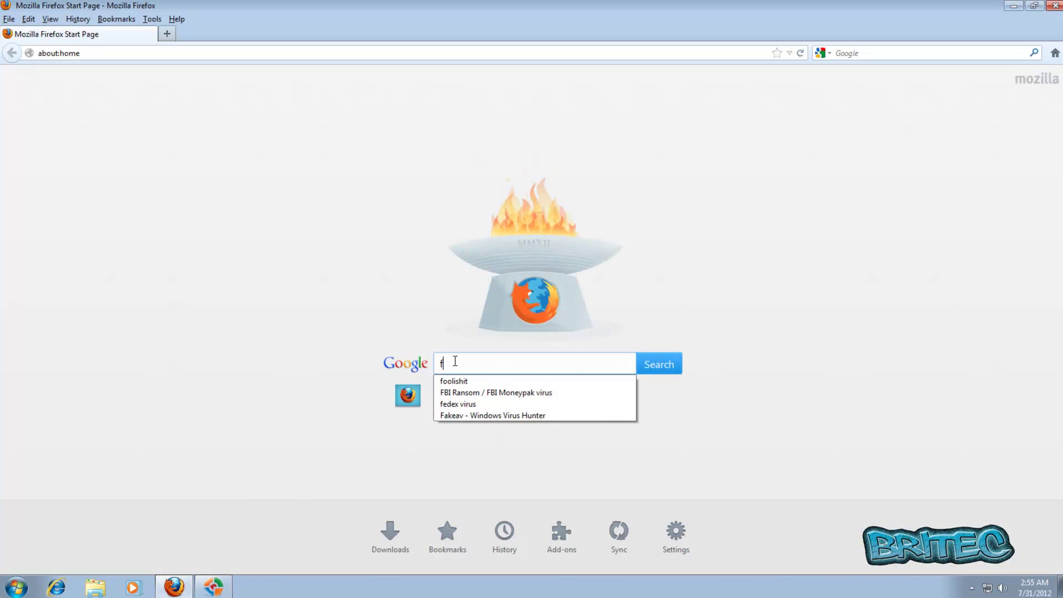
pyautogui.write('oolish')
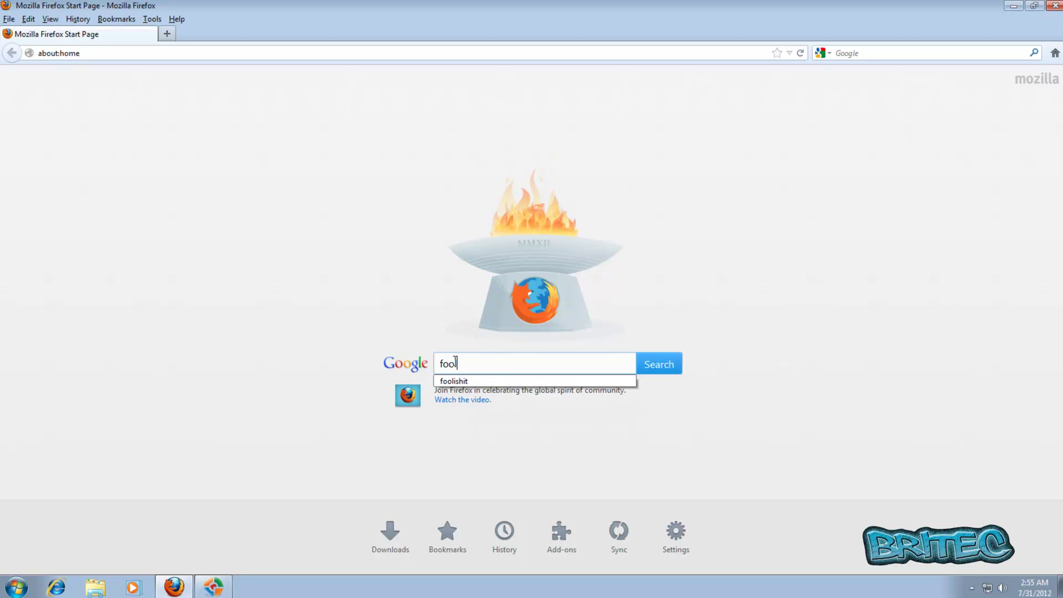
pyautogui.write('it')
pyautogui.press('Return')
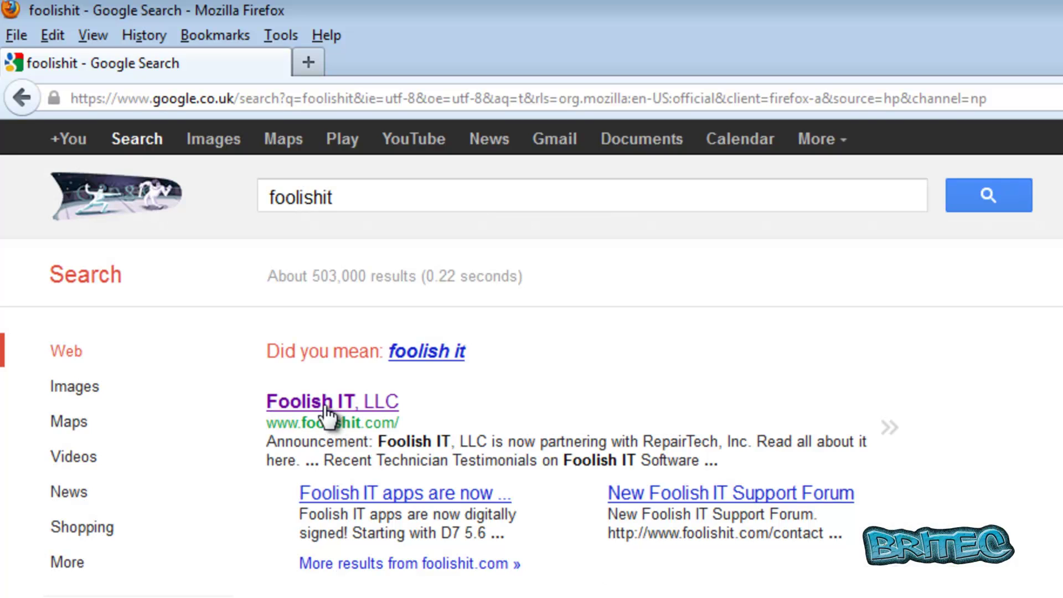
pyautogui.click(327, 408)
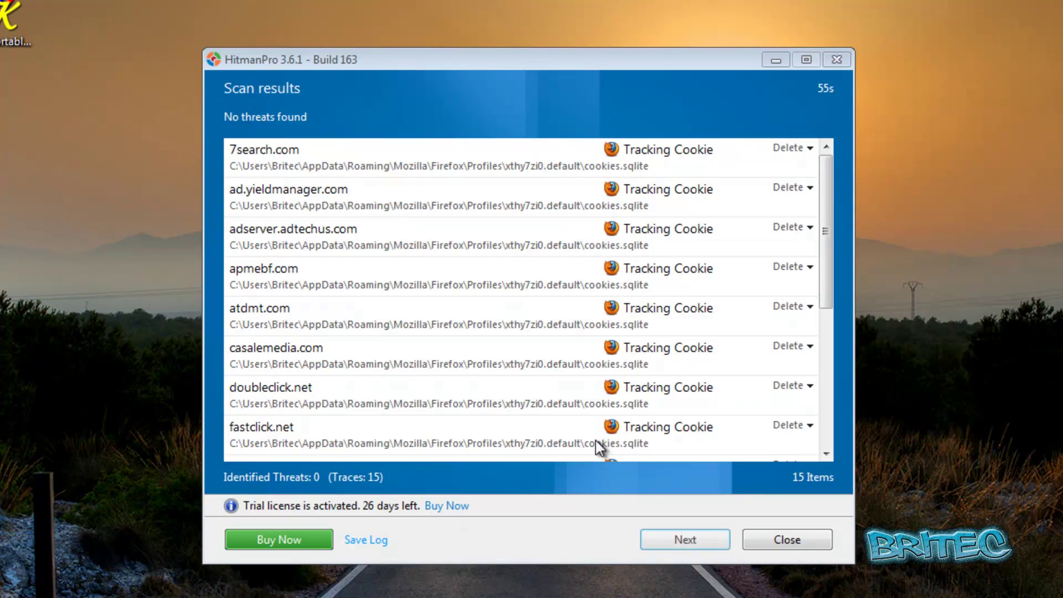
# Close HitmanPro's clean scan results and line up the HitmanPro, KillZA.exe and Malwarebytes icons
pyautogui.click(789, 535)
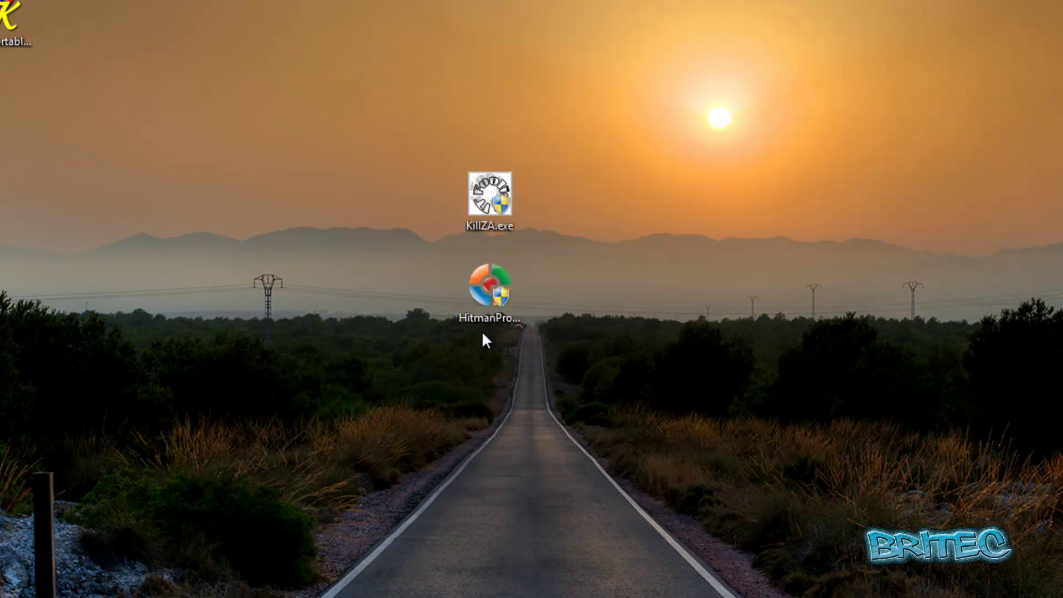
pyautogui.moveTo(476, 321); pyautogui.dragTo(341, 233)
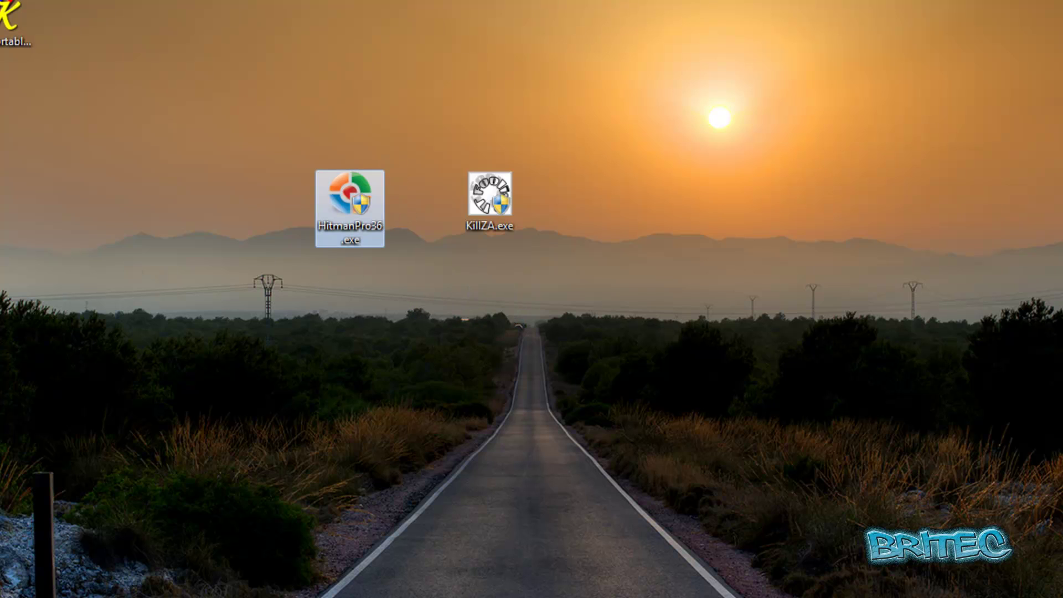
pyautogui.moveTo(4, 360); pyautogui.dragTo(643, 194)
# Launch Malwarebytes as administrator, update its database to v2012.07.30.10, and start a quick scan
pyautogui.doubleClick(637, 190)
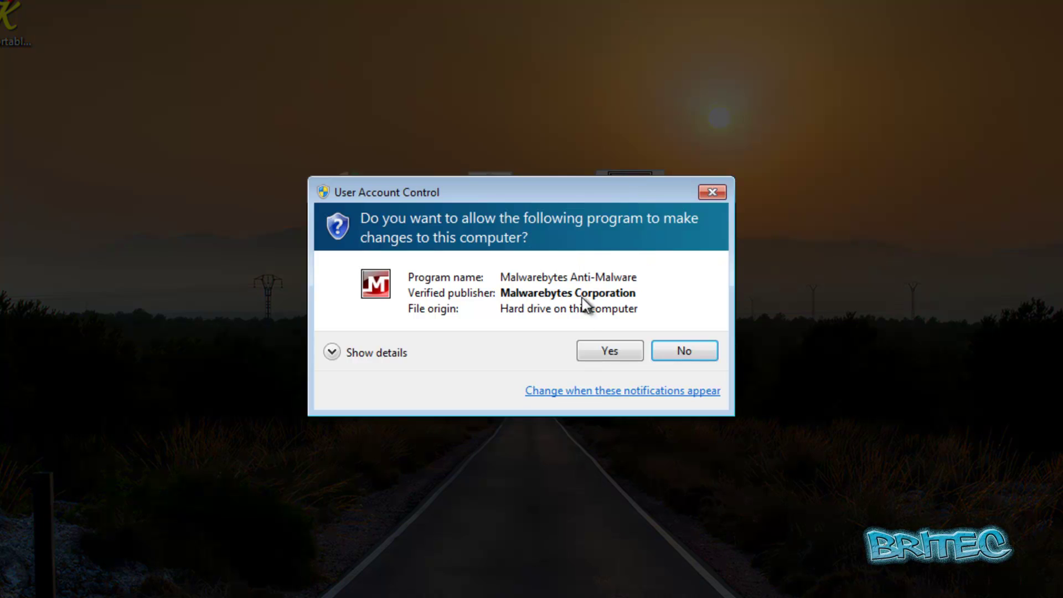
pyautogui.click(608, 352)
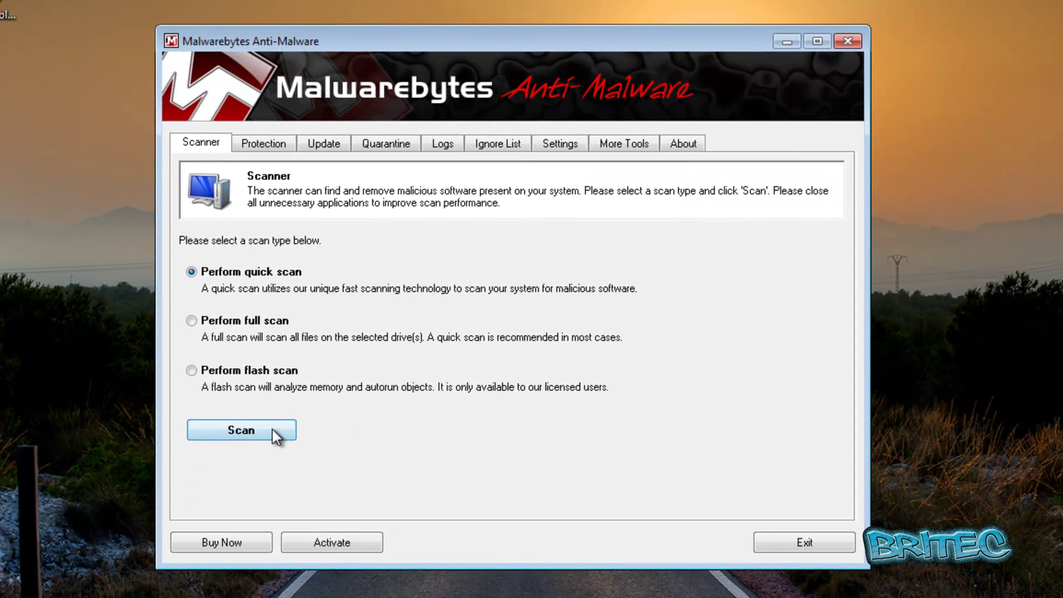
pyautogui.click(325, 148)
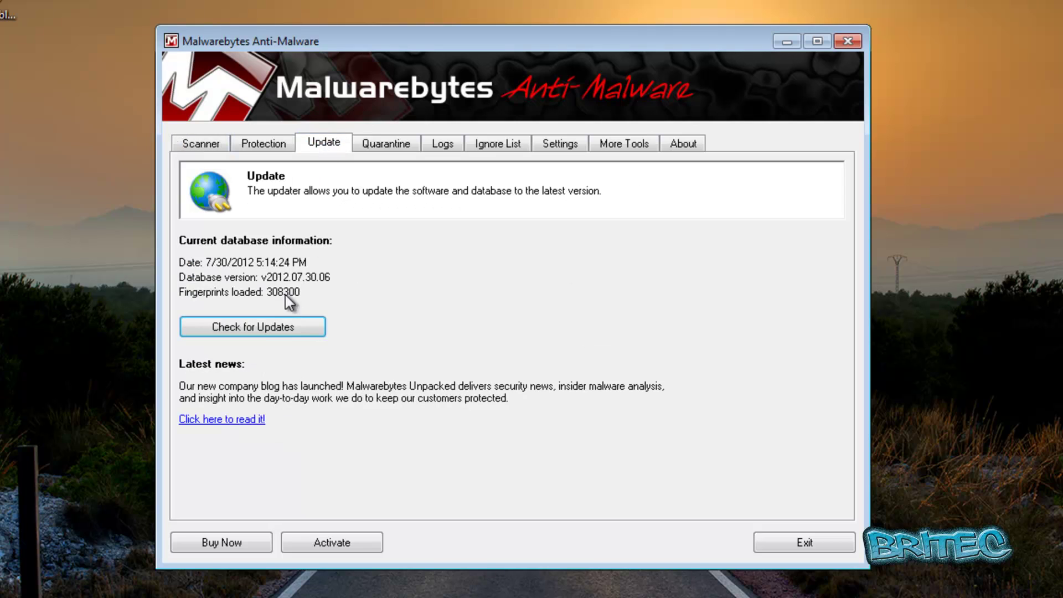
pyautogui.click(270, 326)
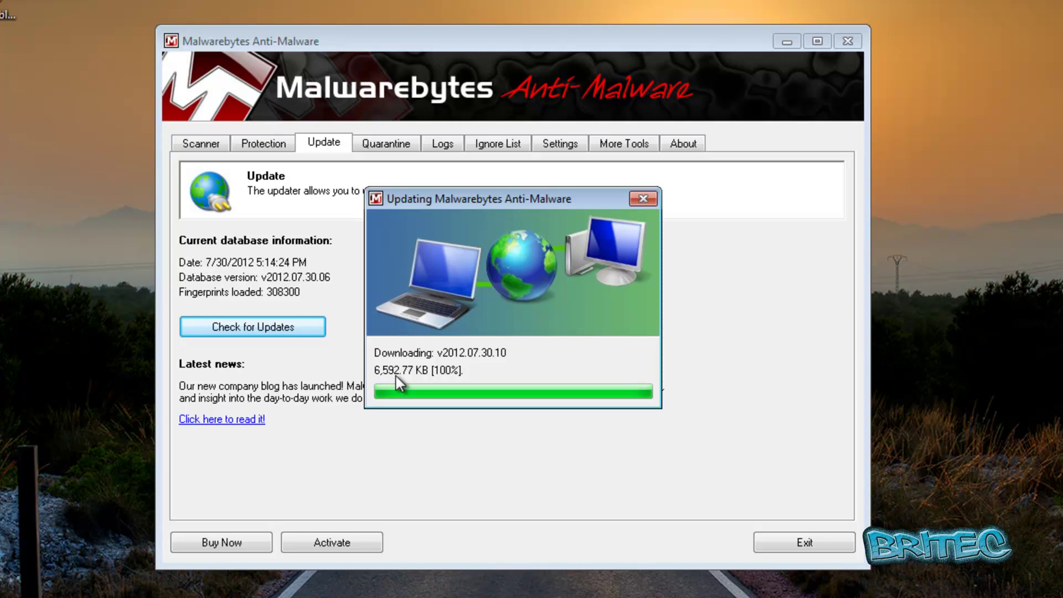
pyautogui.click(704, 354)
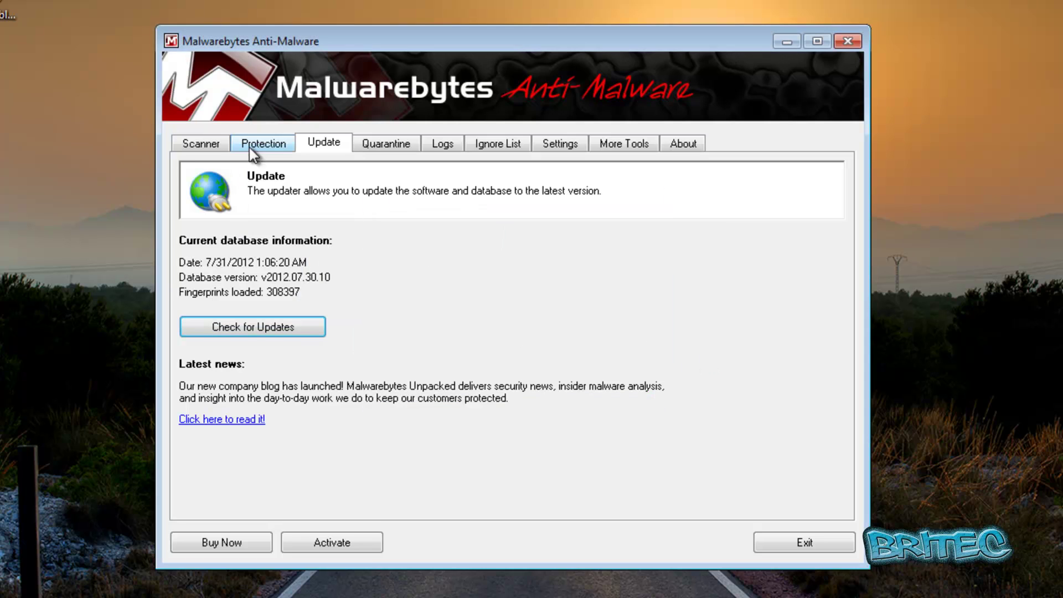
pyautogui.click(213, 143)
pyautogui.click(254, 430)
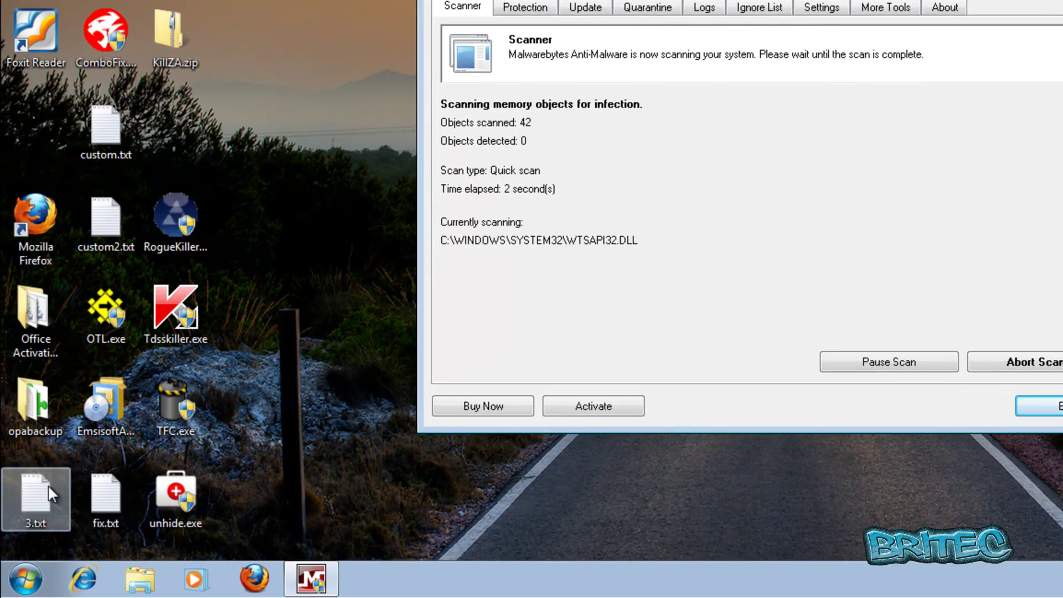
# In the Computer window's folder options, turn on 'Hide protected operating system files'
pyautogui.click(25, 579)
pyautogui.click(274, 384)
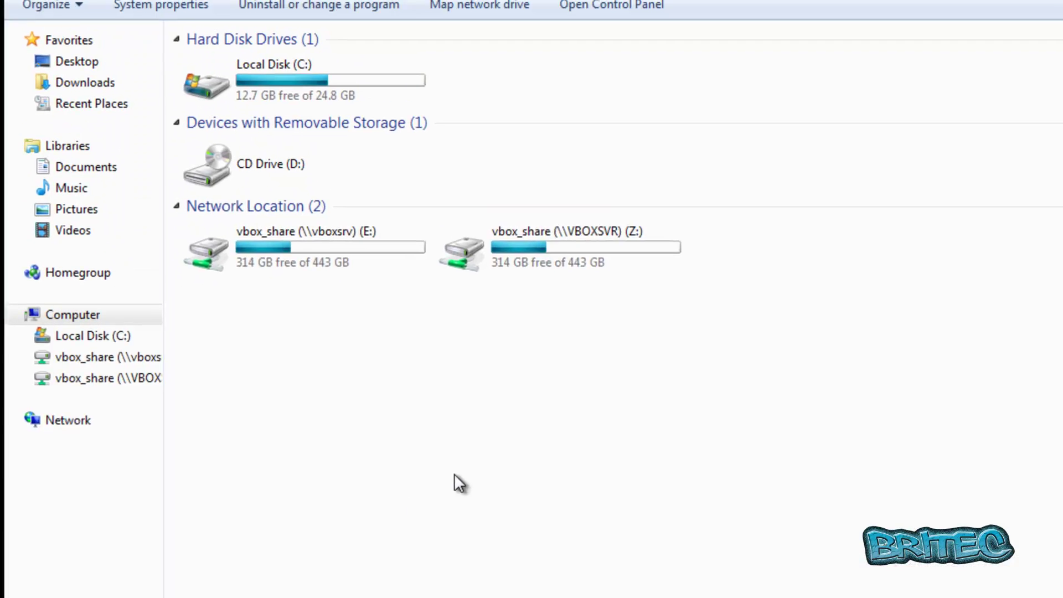
pyautogui.click(87, 16)
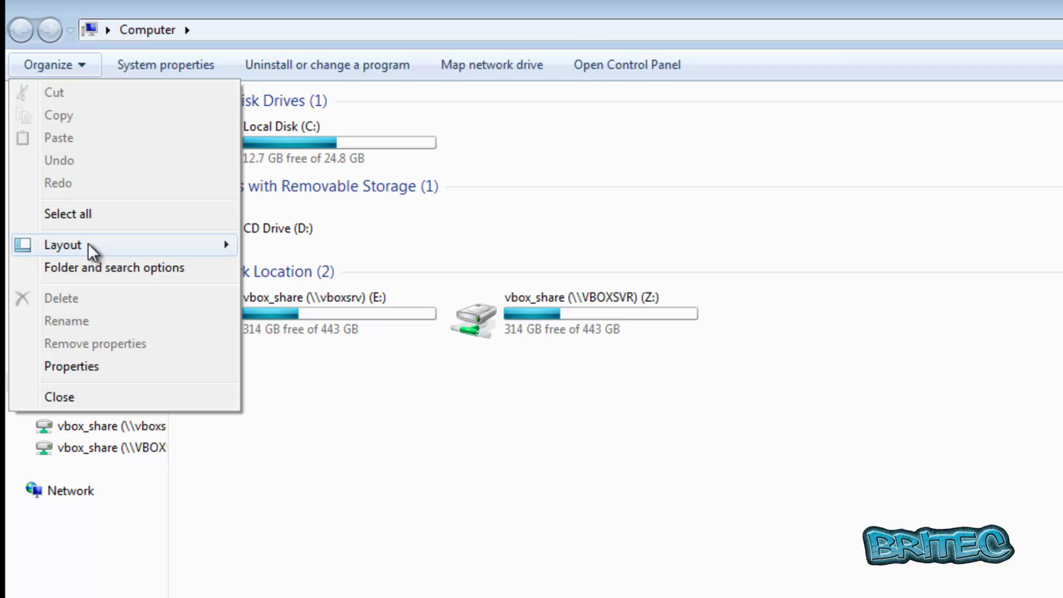
pyautogui.click(86, 268)
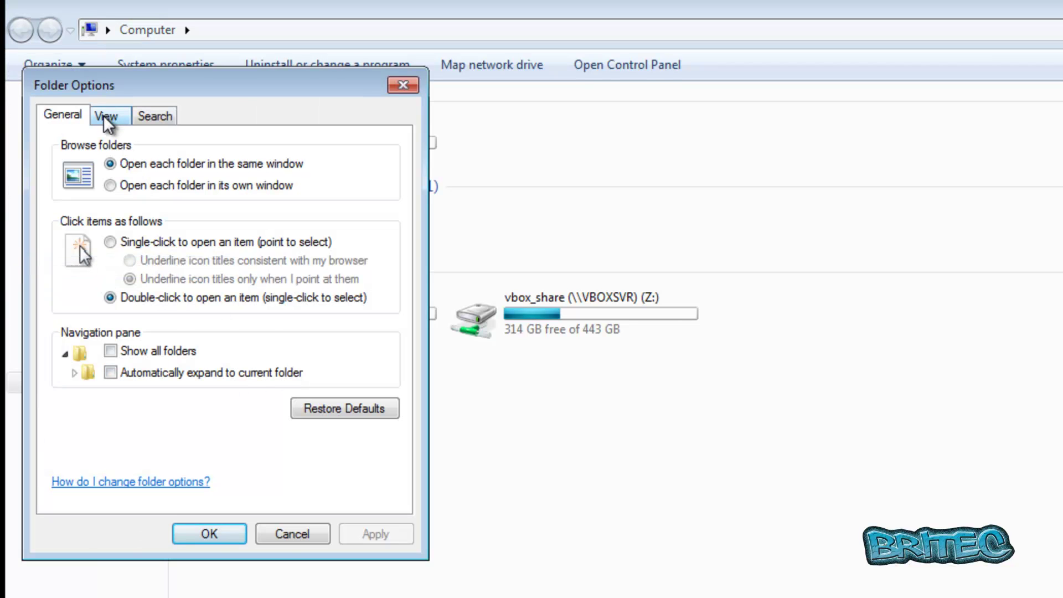
pyautogui.click(104, 114)
pyautogui.click(89, 449)
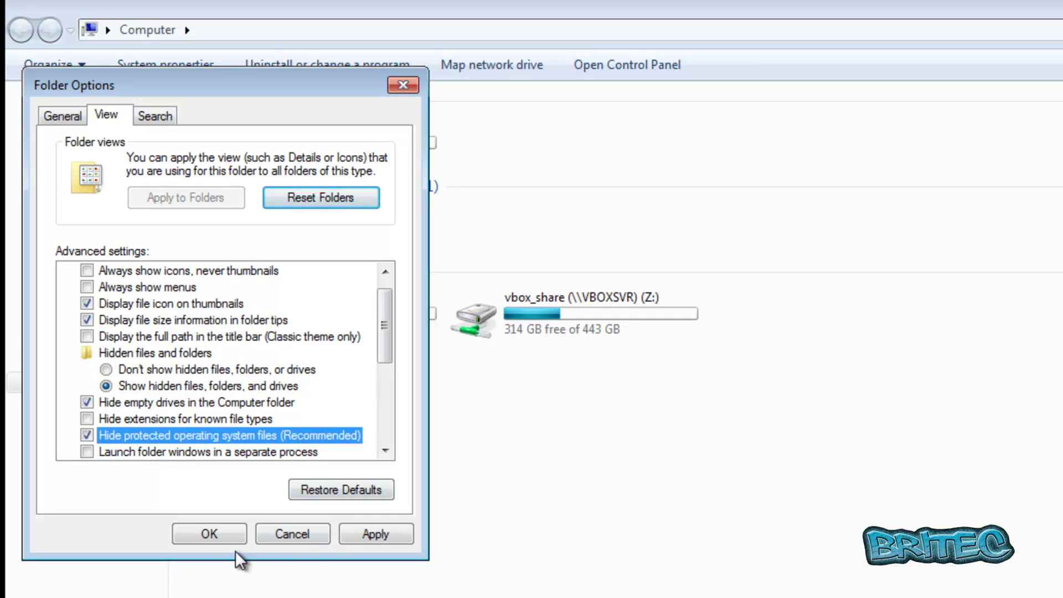
pyautogui.click(218, 534)
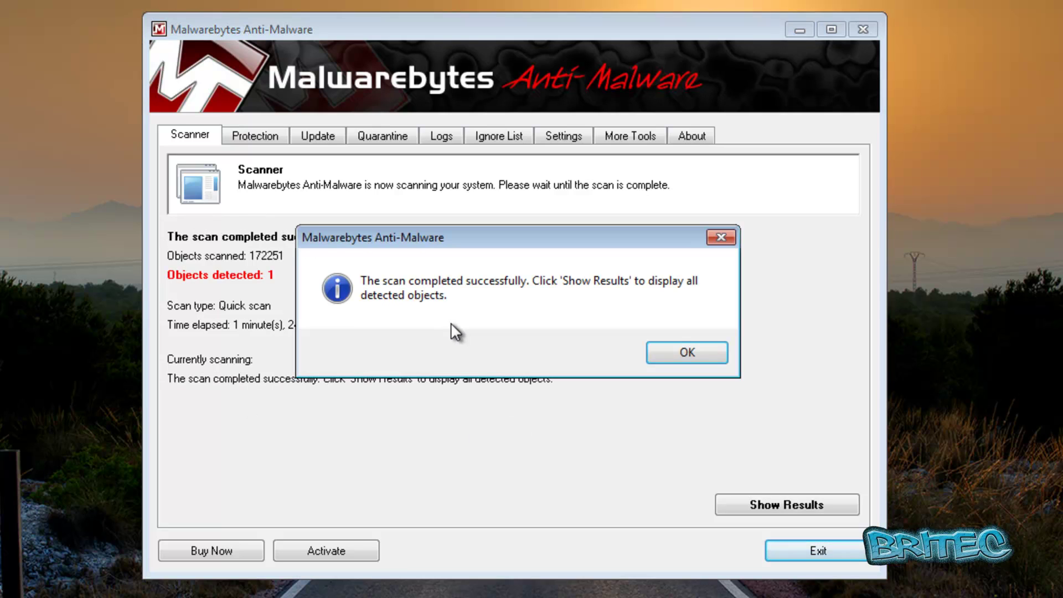
# Quarantine and delete the detected Trojan.0access file Desktop.ini from the scan results
pyautogui.click(688, 356)
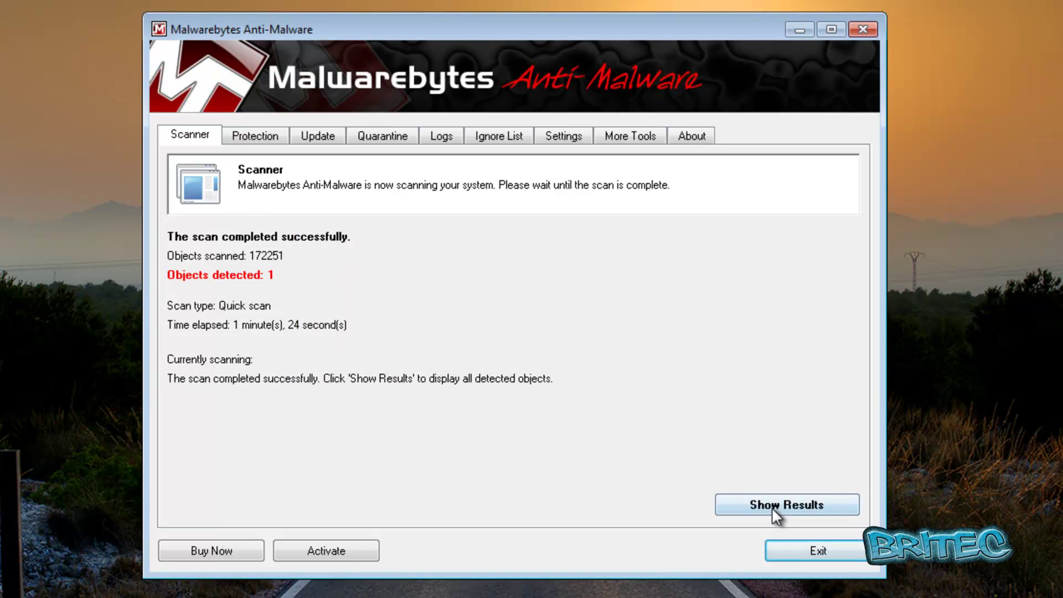
pyautogui.click(773, 506)
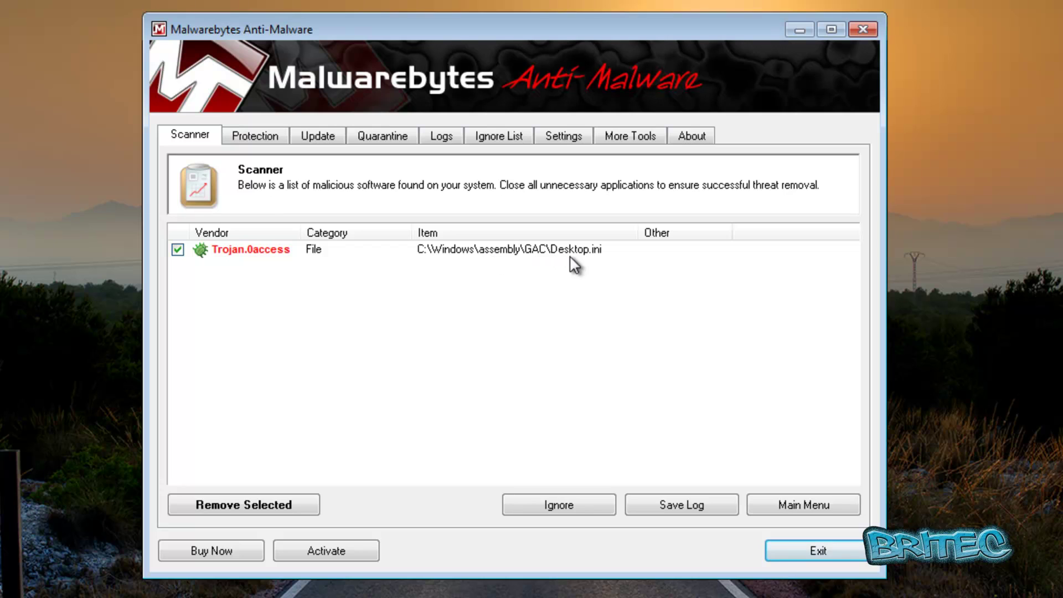
pyautogui.click(260, 499)
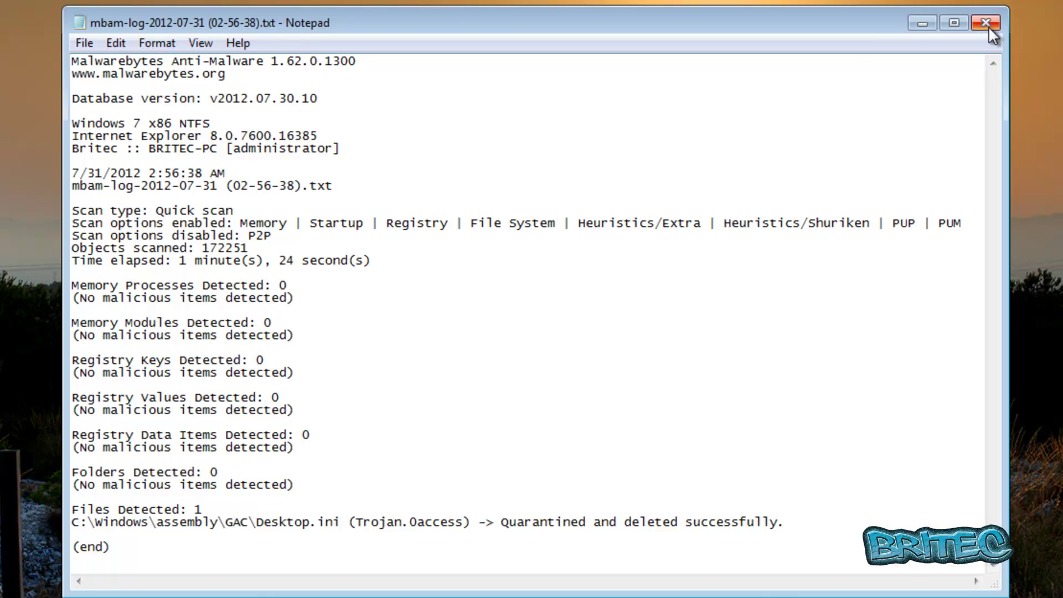
# Close the scan log, decline the restart, and exit Malwarebytes Anti-Malware
pyautogui.click(986, 22)
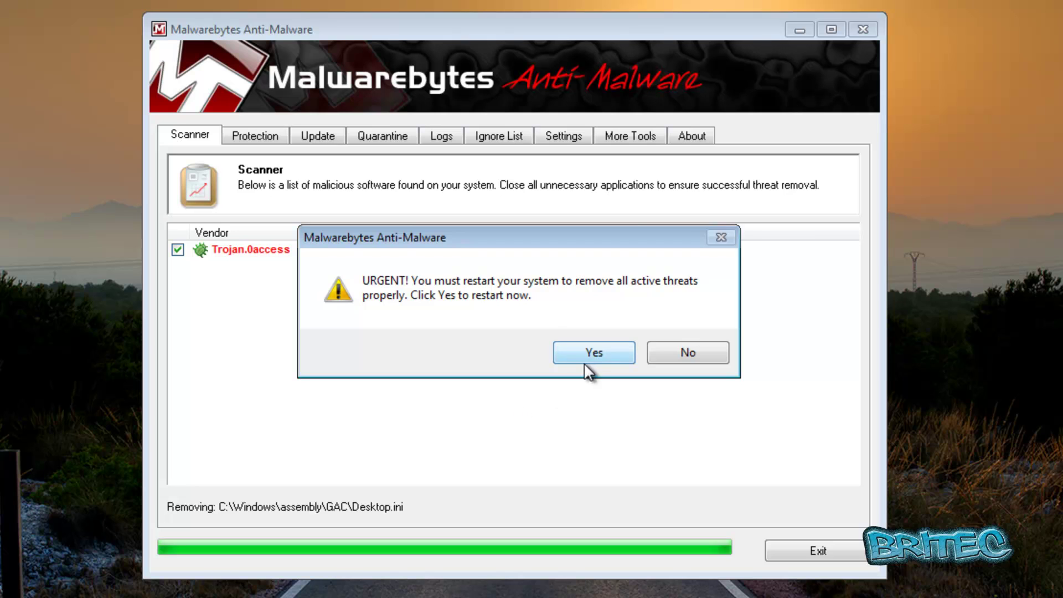
pyautogui.click(684, 353)
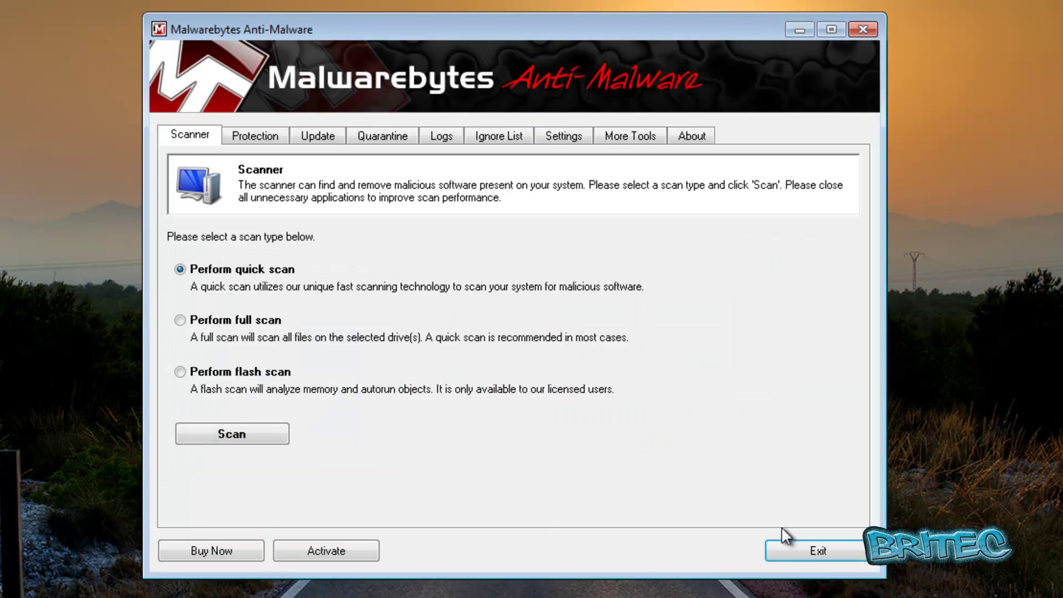
pyautogui.click(825, 552)
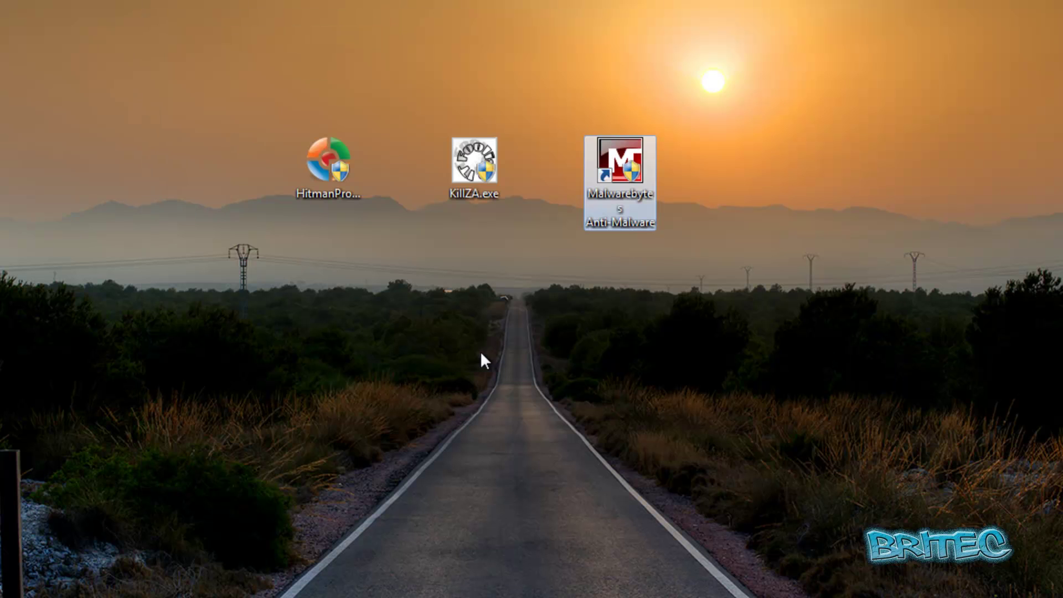
pyautogui.click(475, 161)
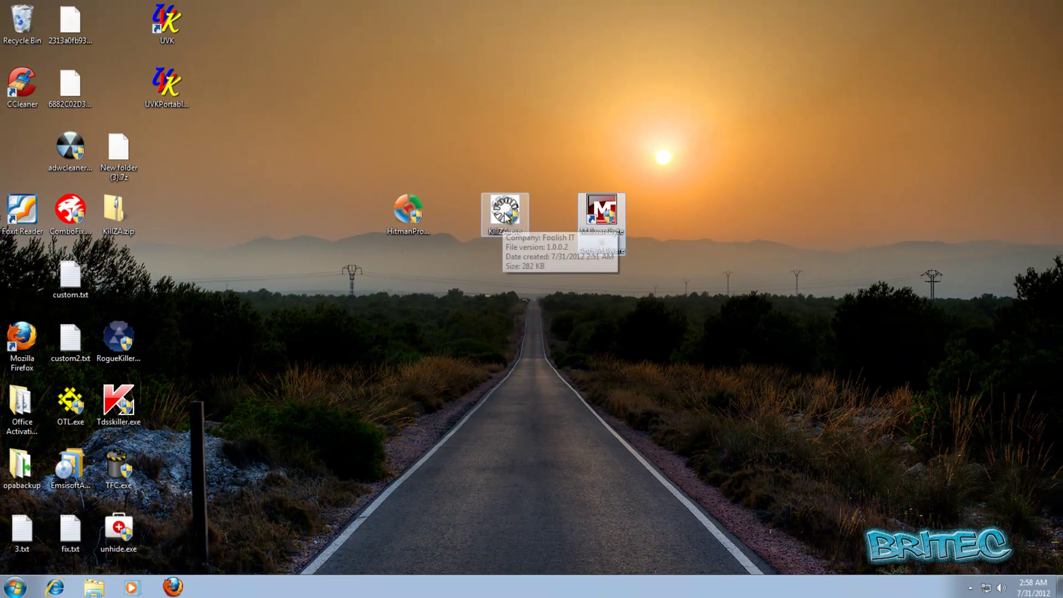